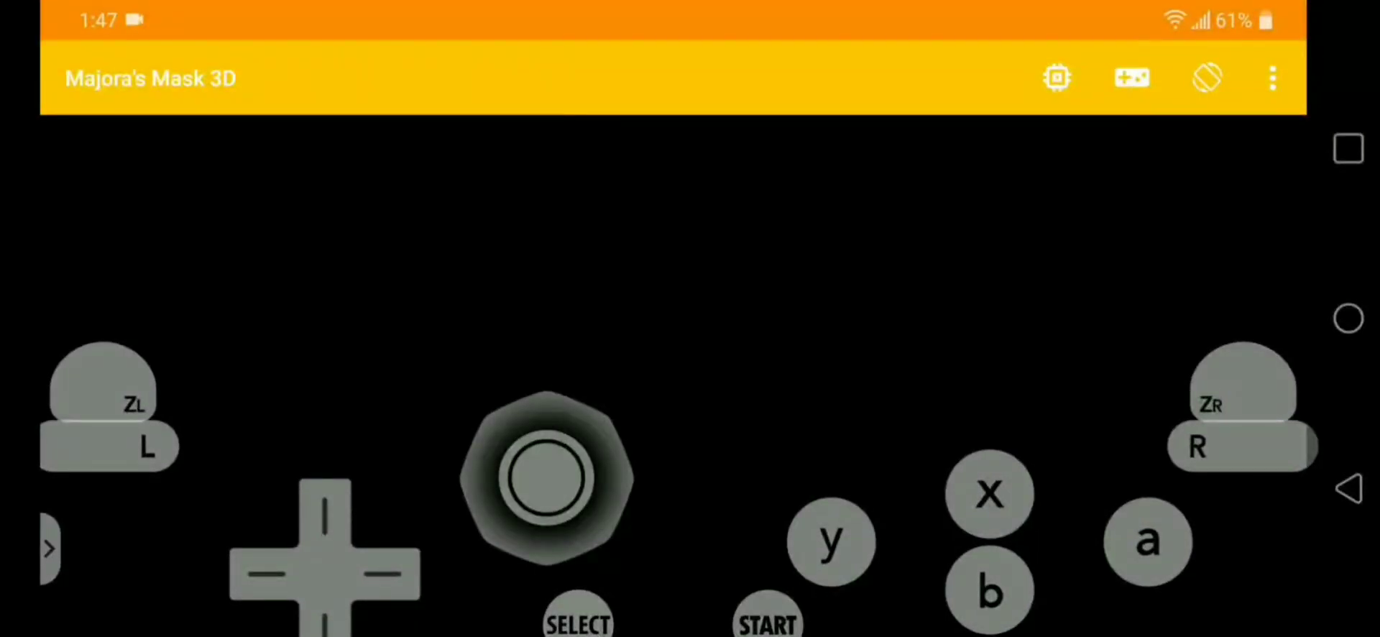
Open and dismiss the ⋮ cheat options menu, then press START to pass the title screen.
click(1272, 78)
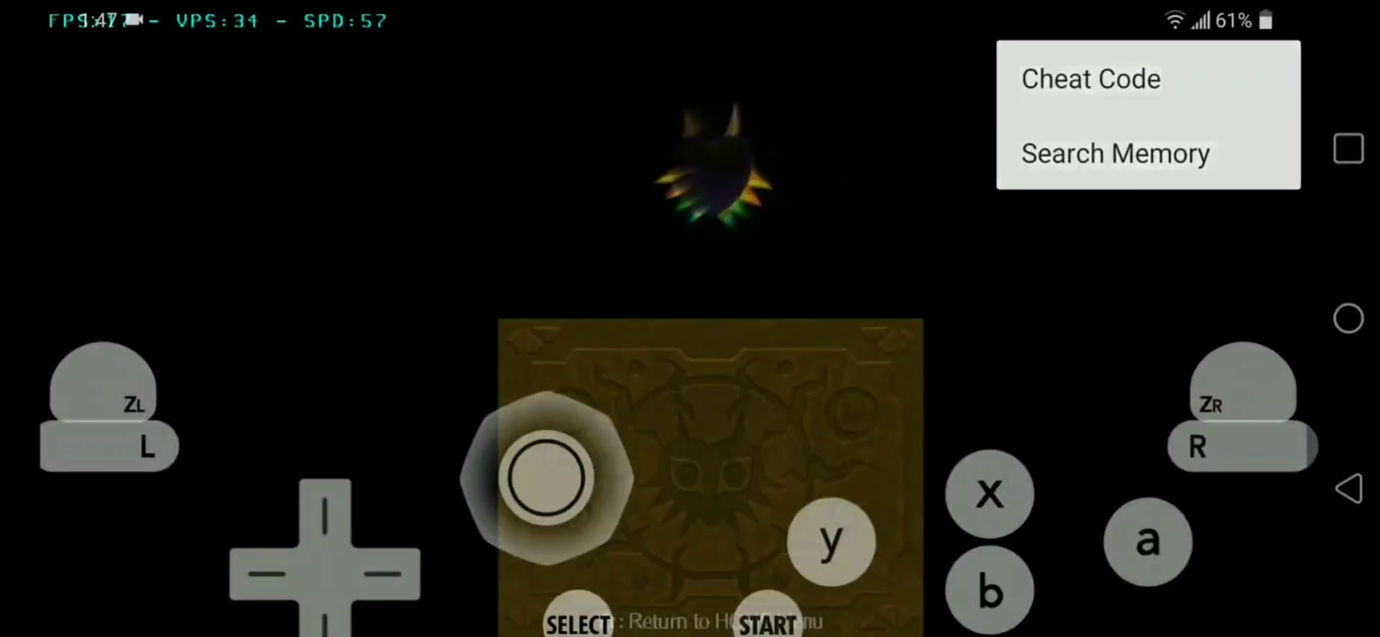
key(Escape)
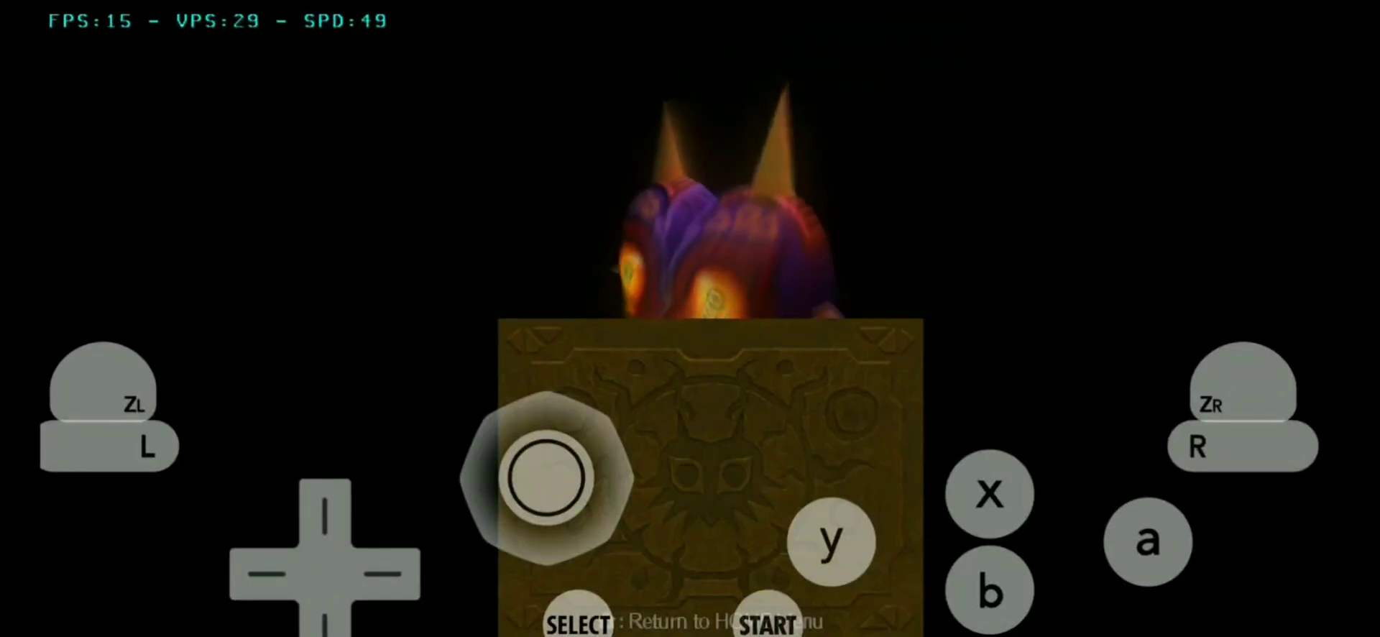
key(Escape)
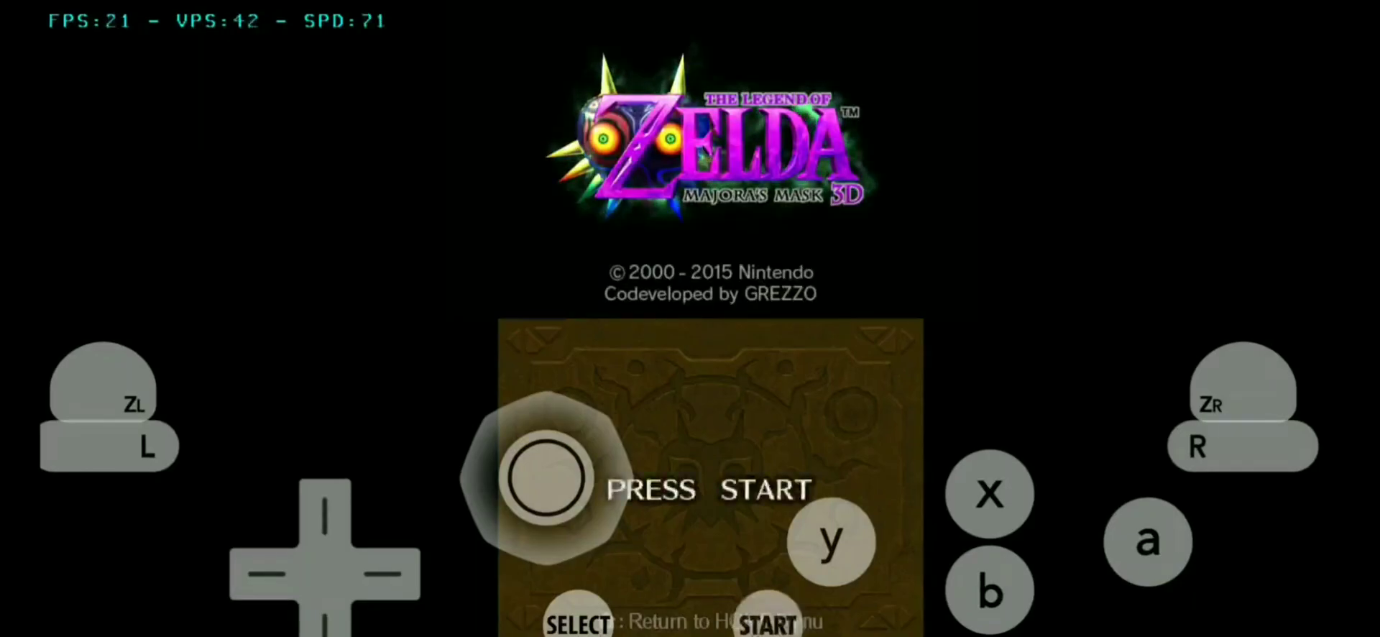
click(767, 622)
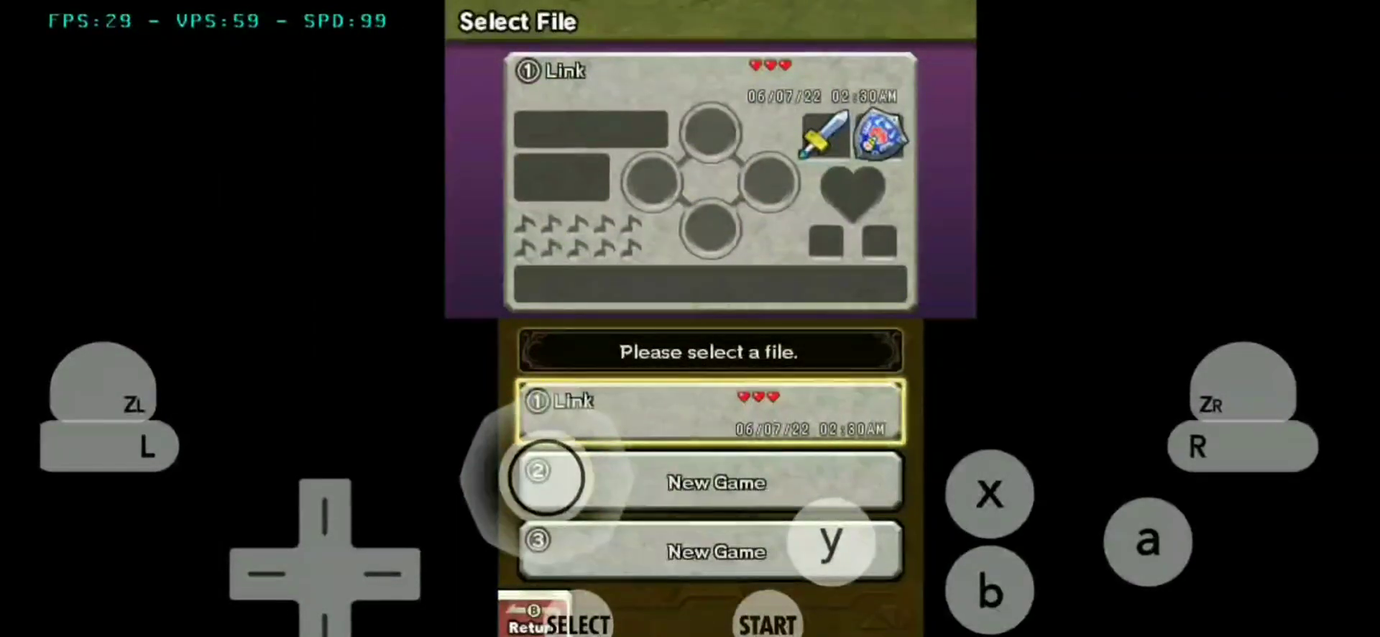
Start save file 1, look through the emulator settings, and advance the opening story text.
key(a)
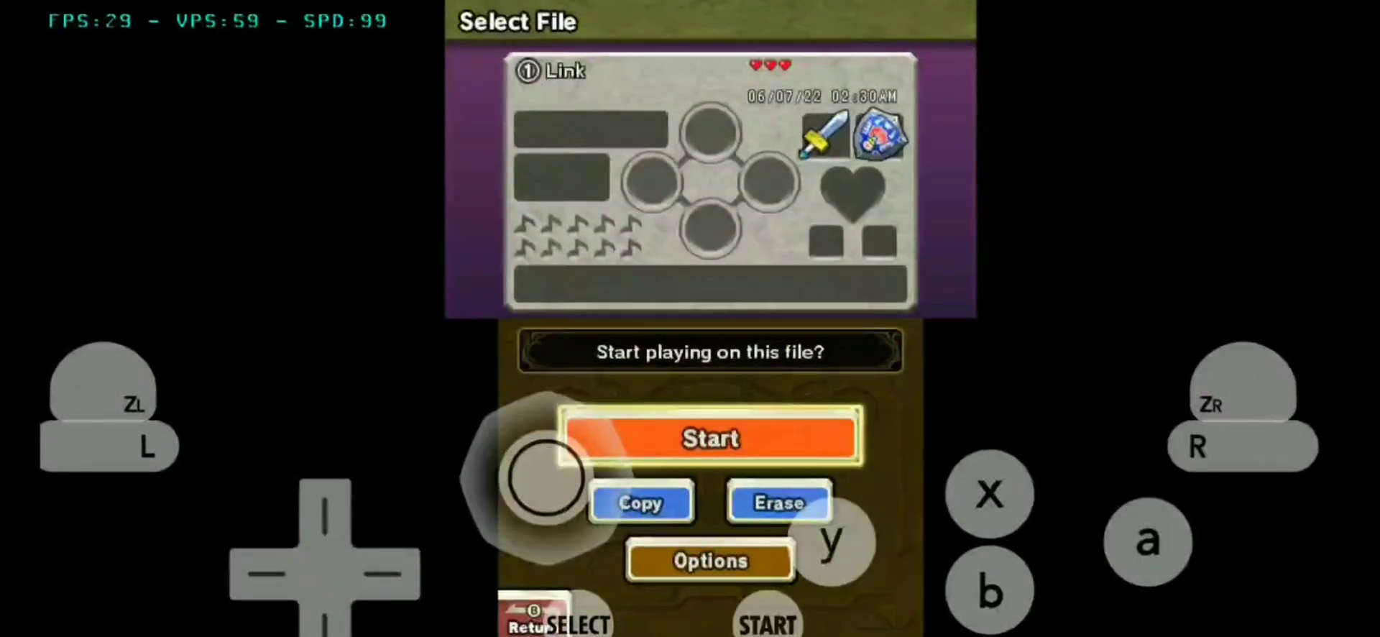
key(a)
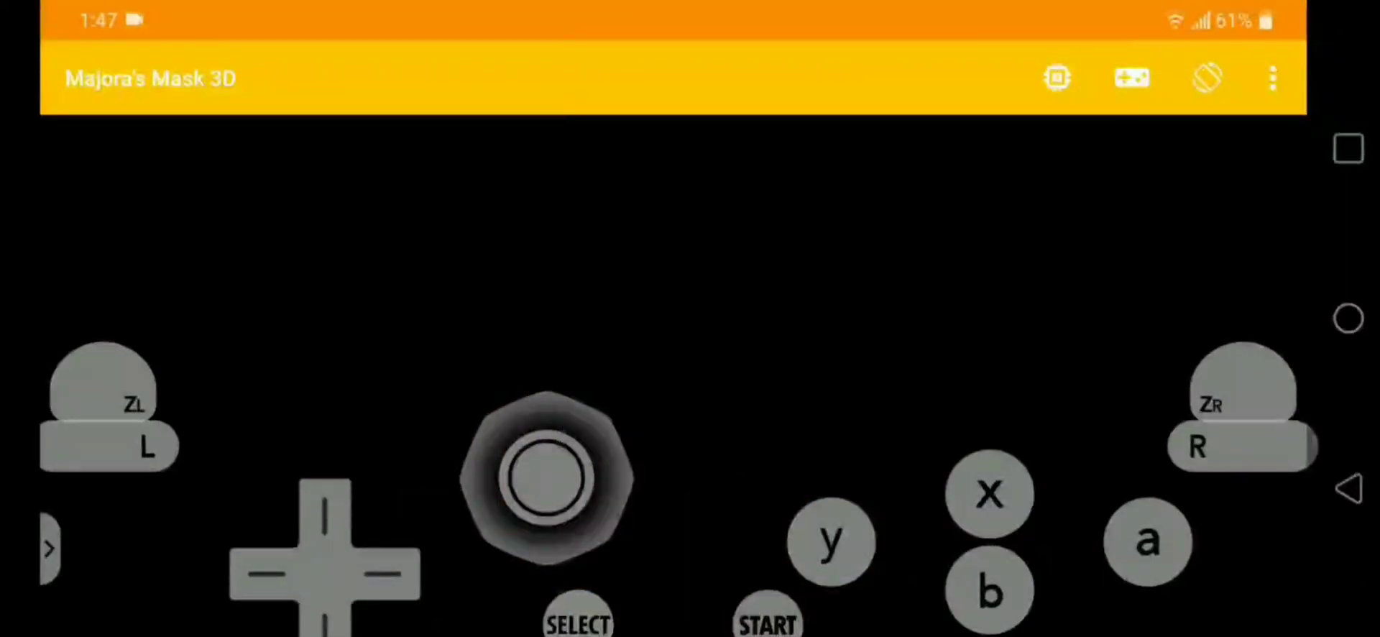
click(1057, 78)
scroll(710, 324, down, 5)
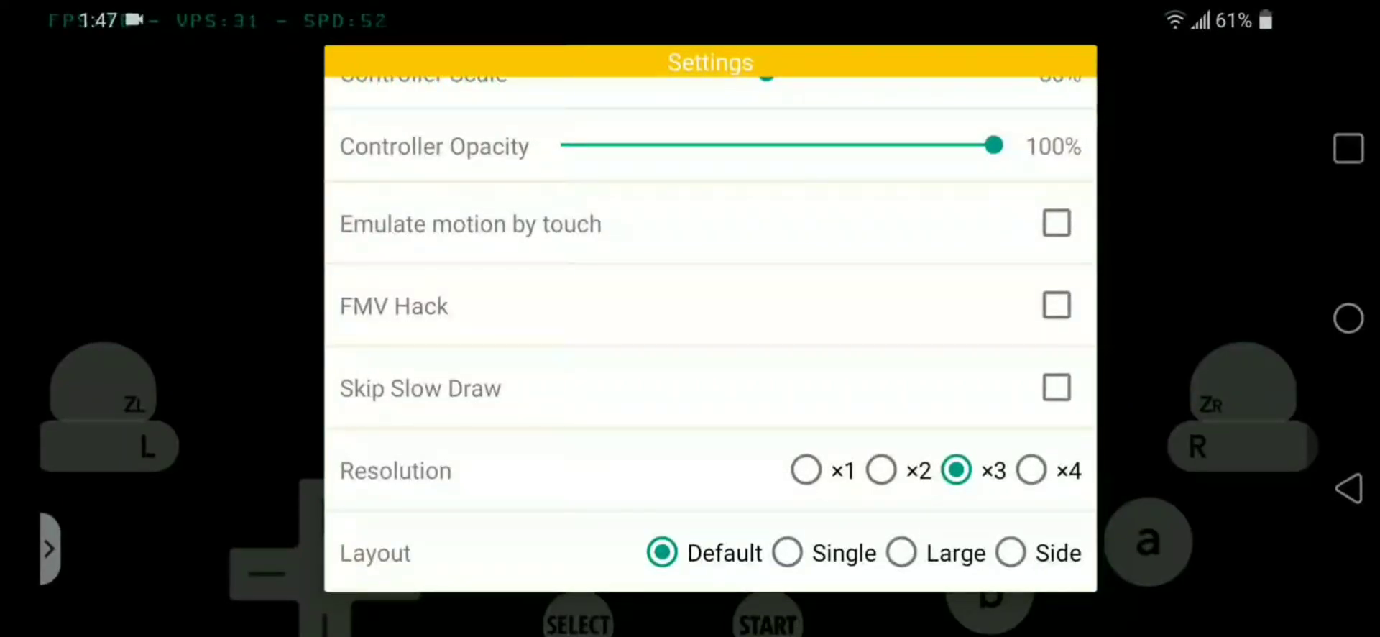
scroll(711, 324, up, 3)
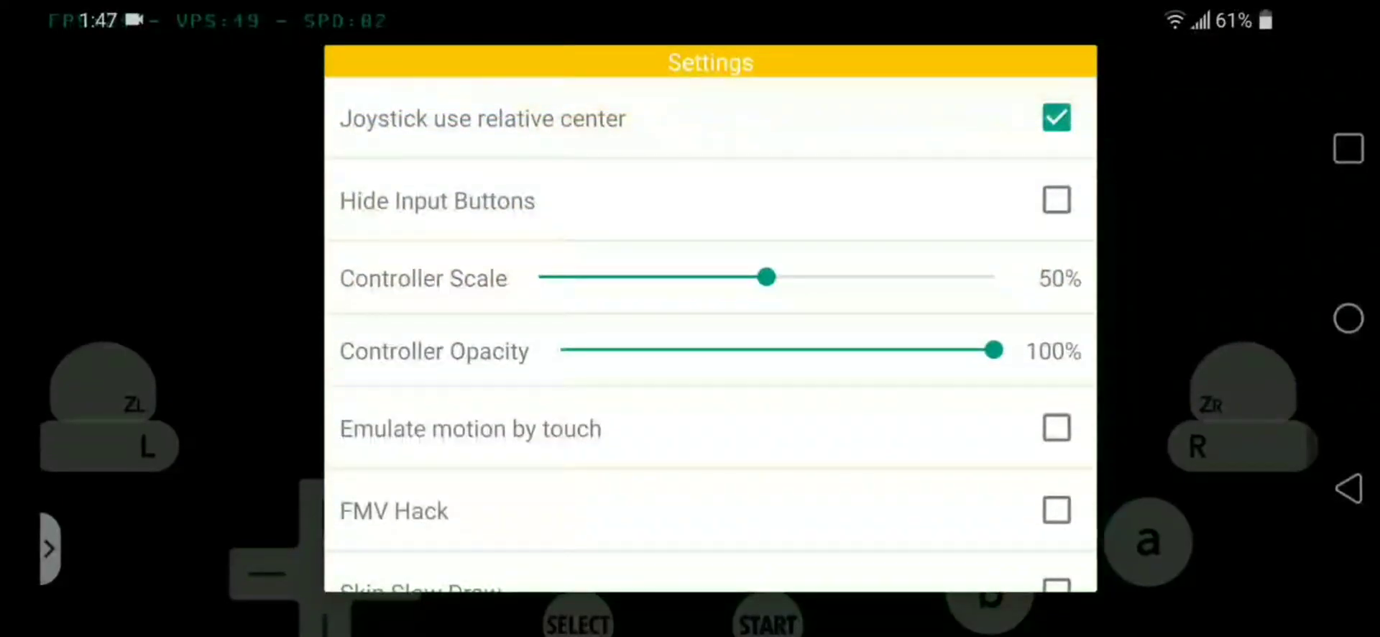
key(Escape)
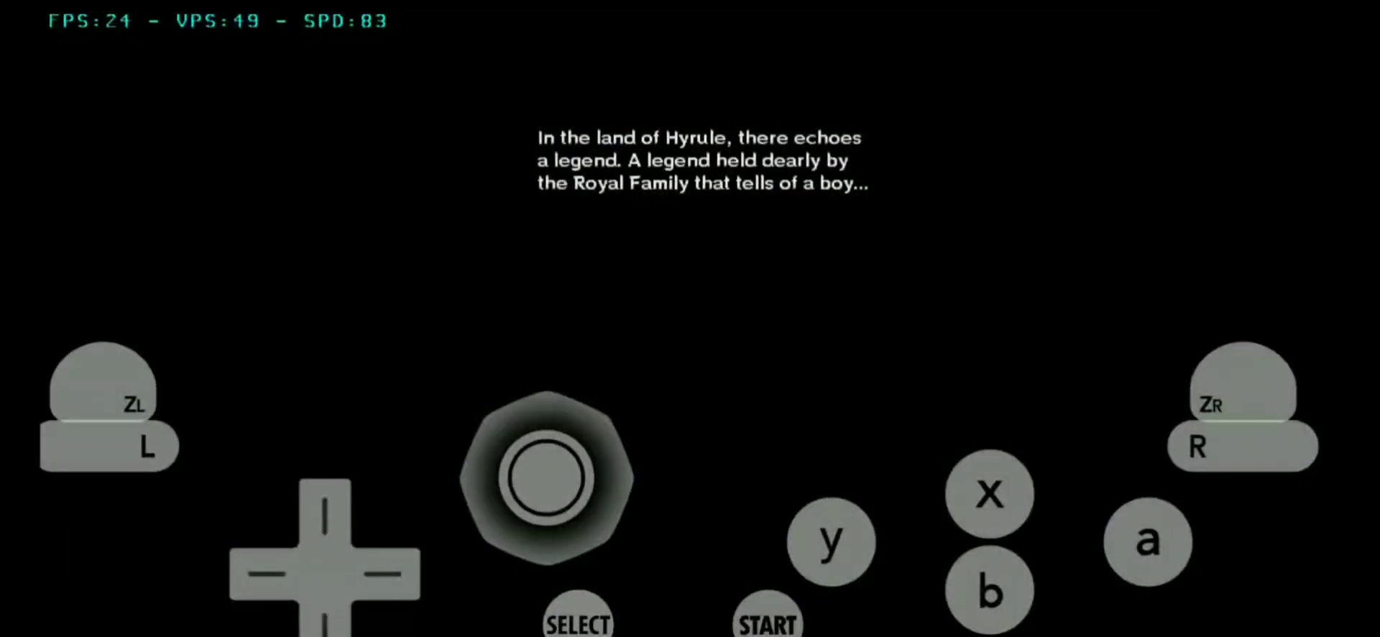
click(1148, 540)
click(1149, 540)
click(768, 618)
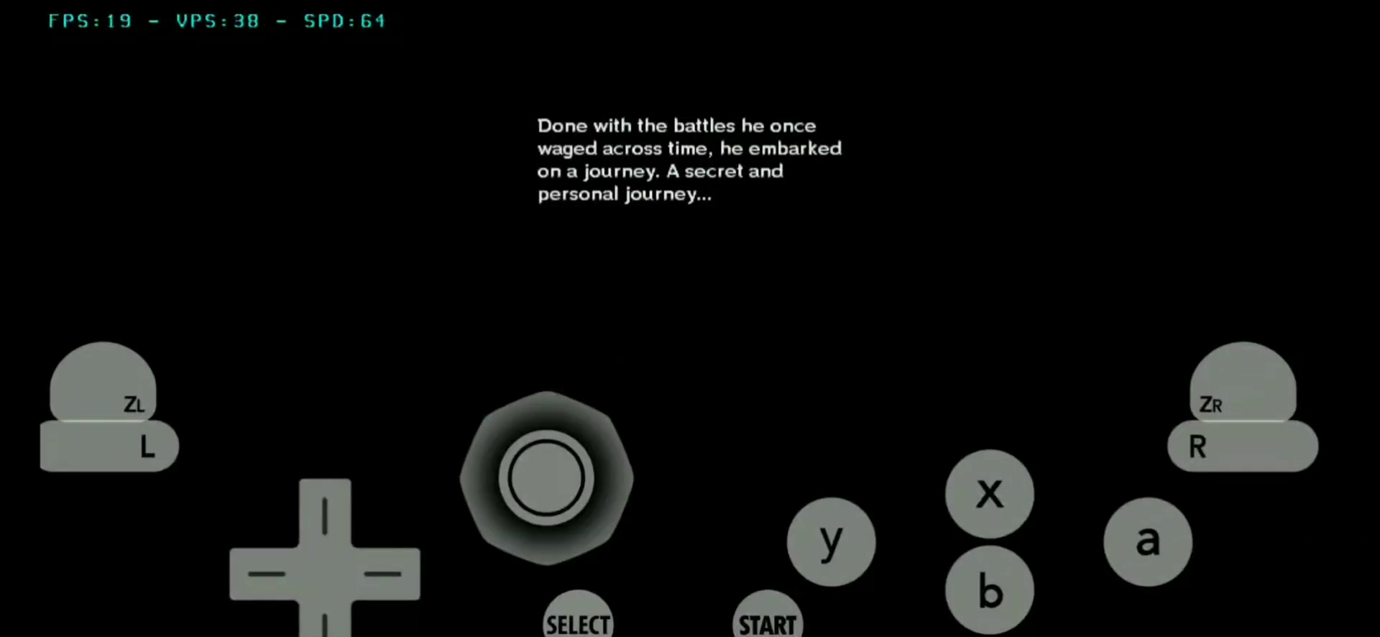
Switch the screen layout to Large, then continue advancing the opening narration.
key(Escape)
click(1057, 77)
scroll(710, 323, down, 3)
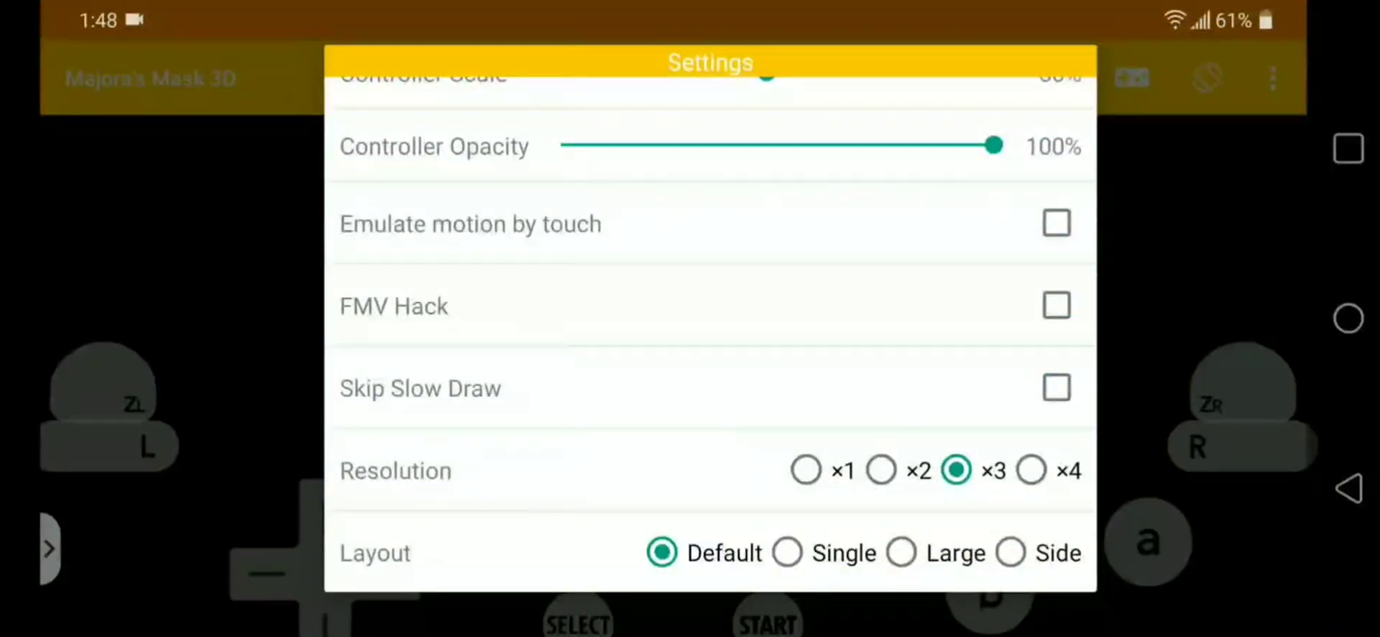
click(901, 552)
key(Escape)
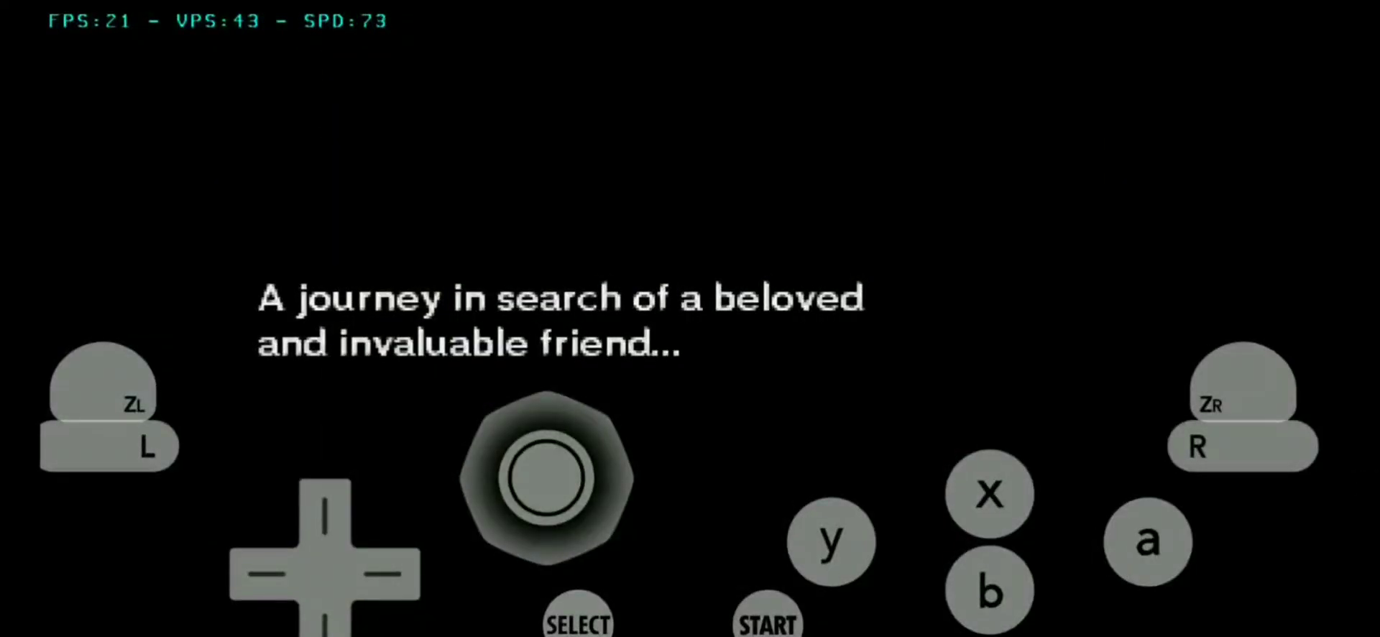
click(578, 620)
click(1148, 541)
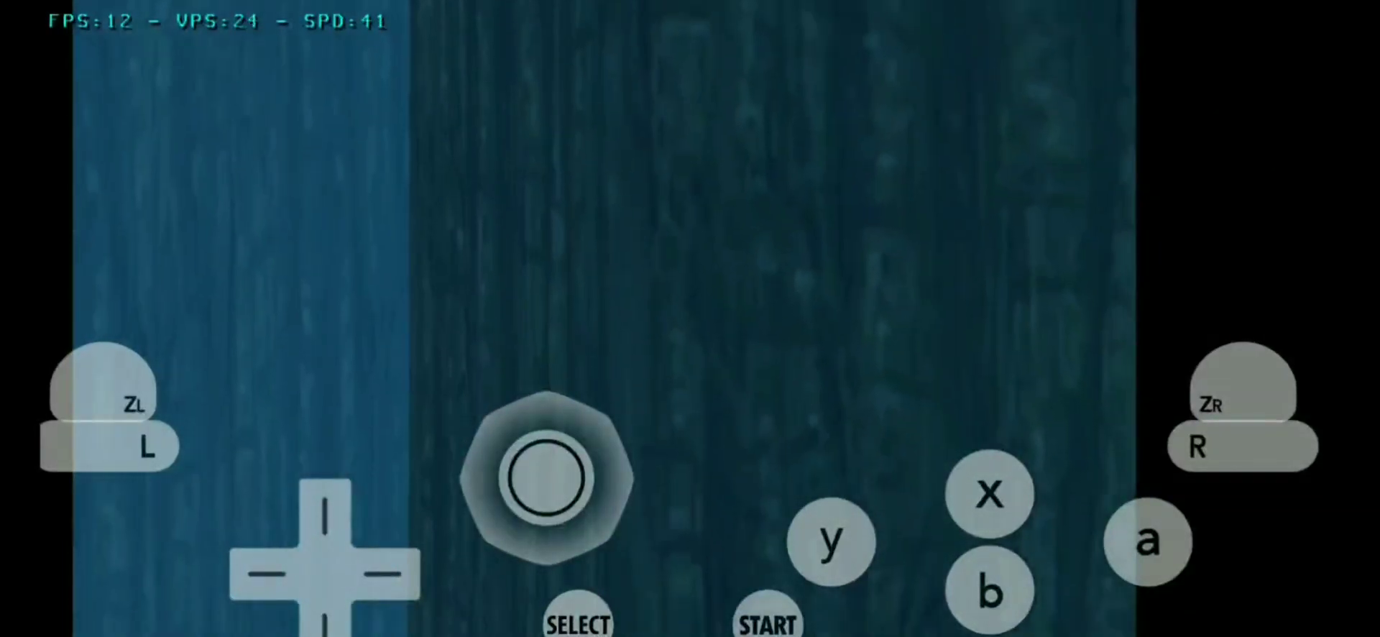
Push the analog stick toward the lower left during the cutscene.
drag(546, 478, 450, 532)
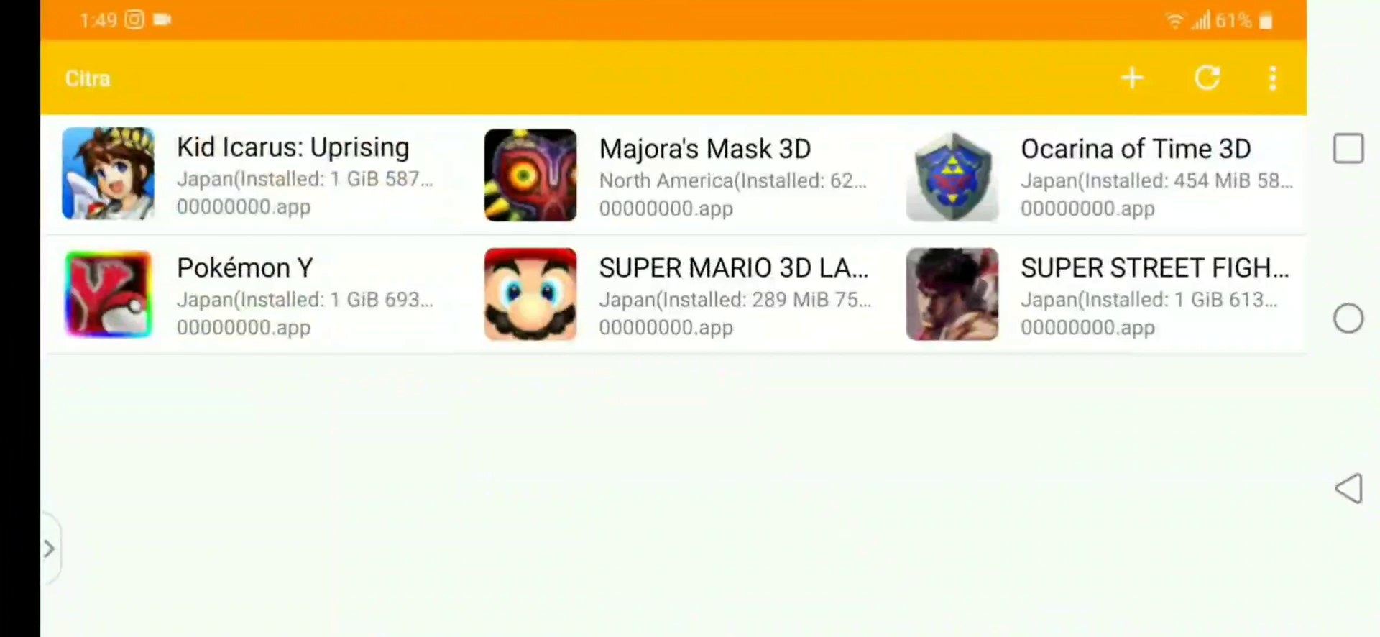
Turn Audio Output Off in global settings, then open Majora's Mask 3D's cheat codes.
click(1272, 77)
click(1071, 79)
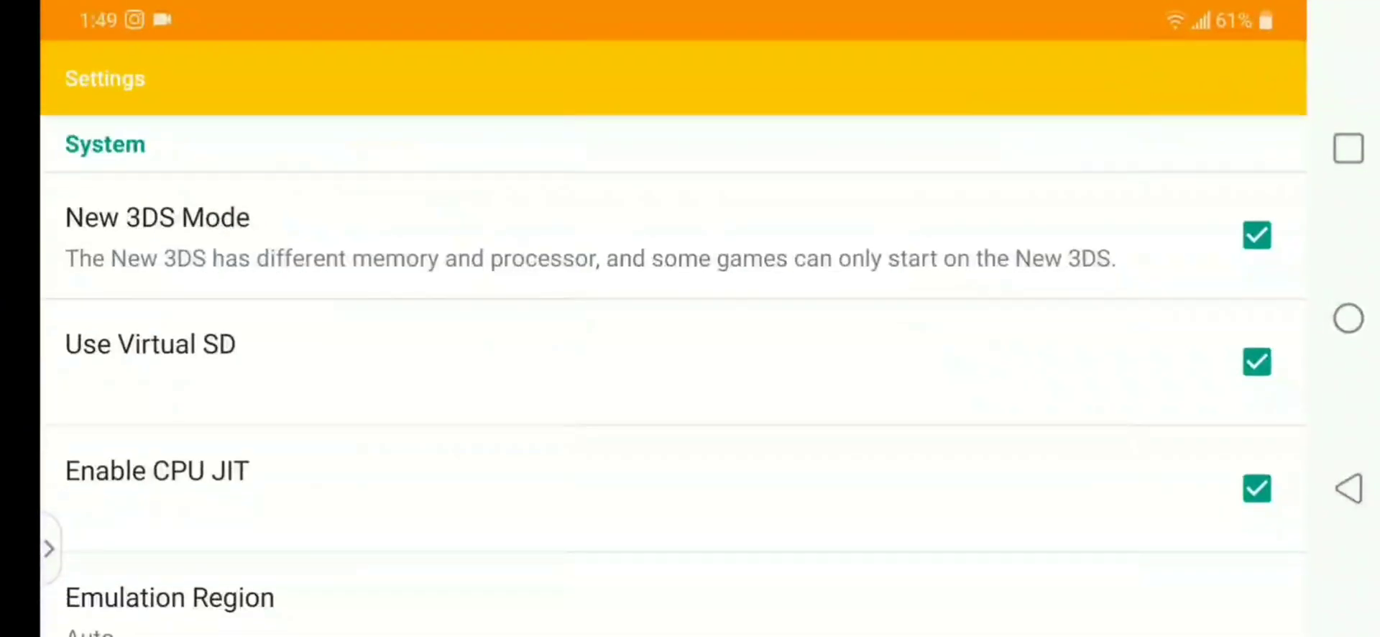
scroll(673, 374, down, 10)
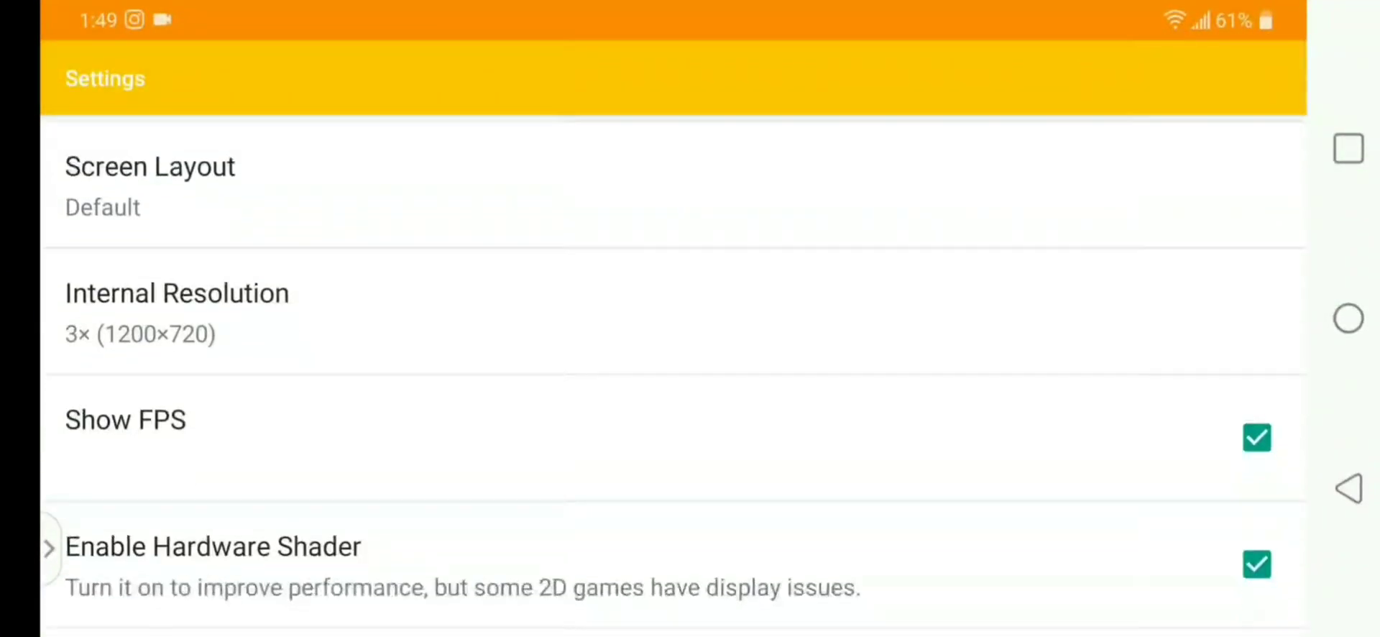
scroll(673, 374, down, 3)
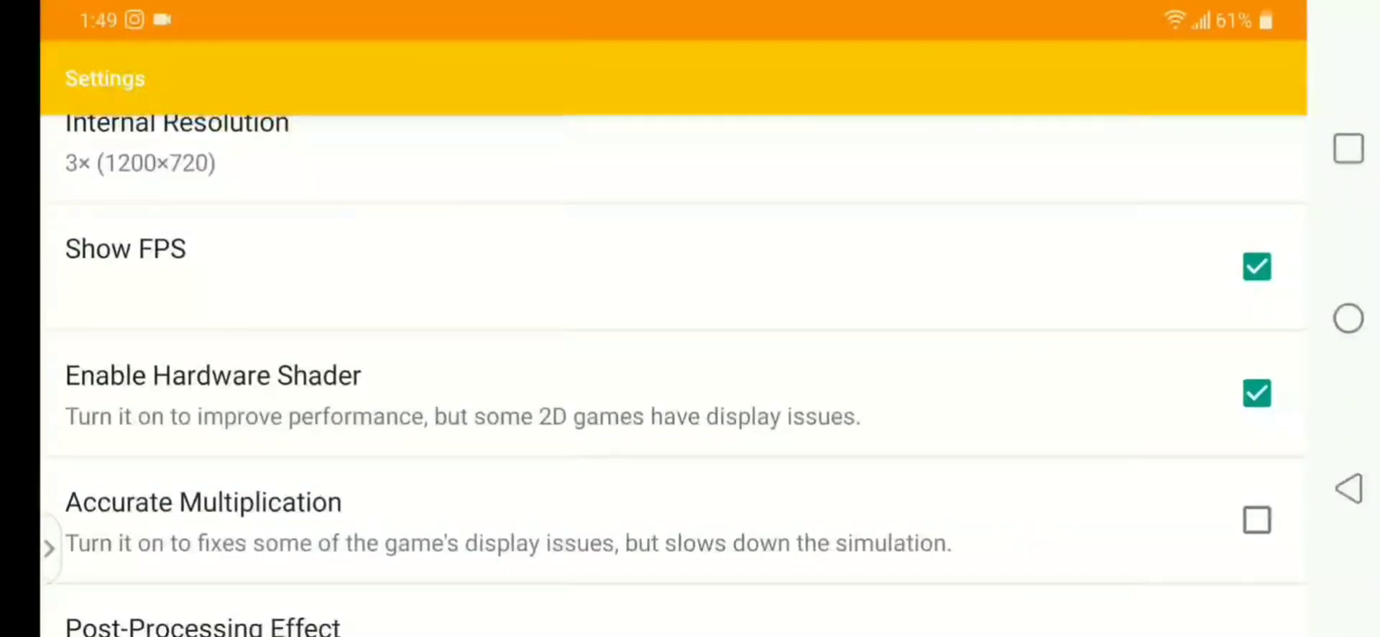
scroll(673, 374, down, 8)
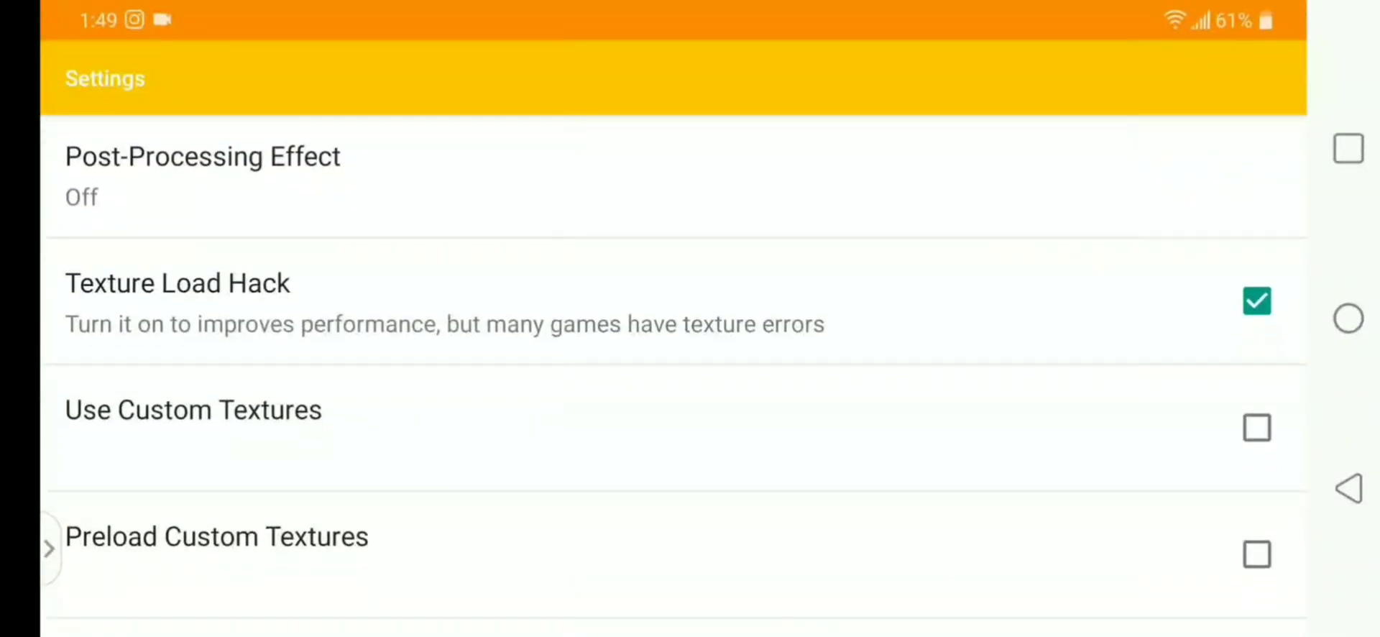
scroll(673, 374, down, 6)
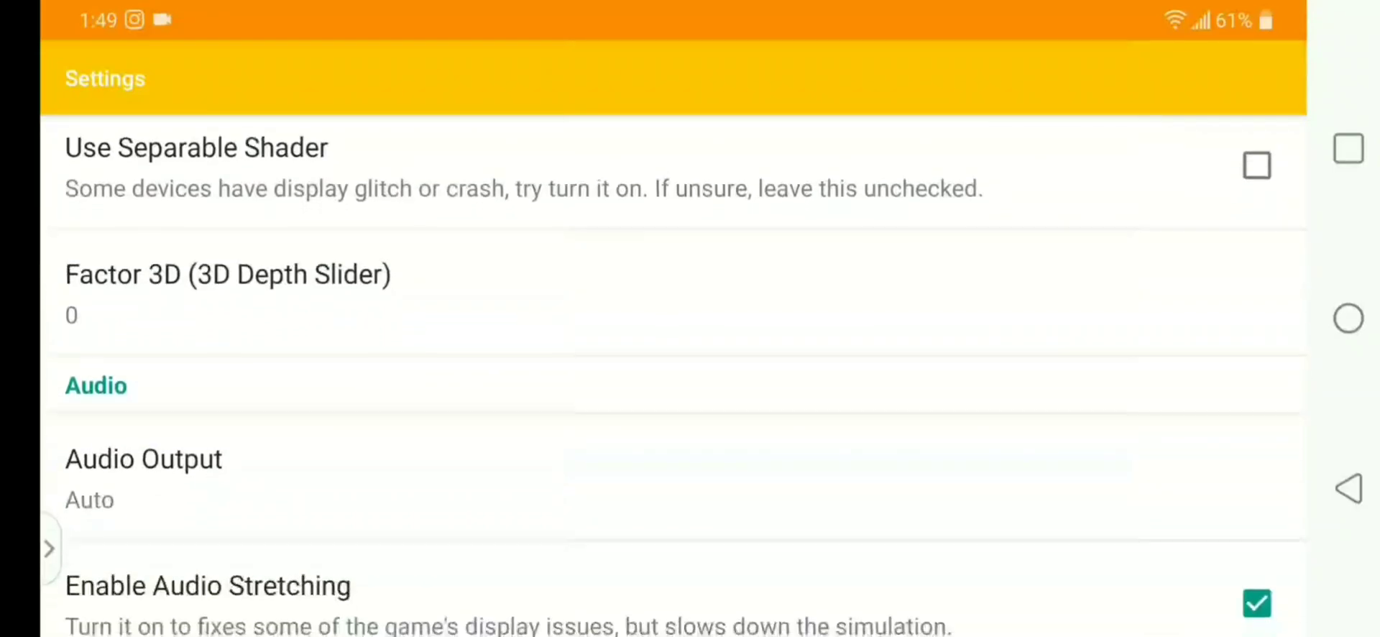
scroll(672, 373, down, 2)
click(144, 367)
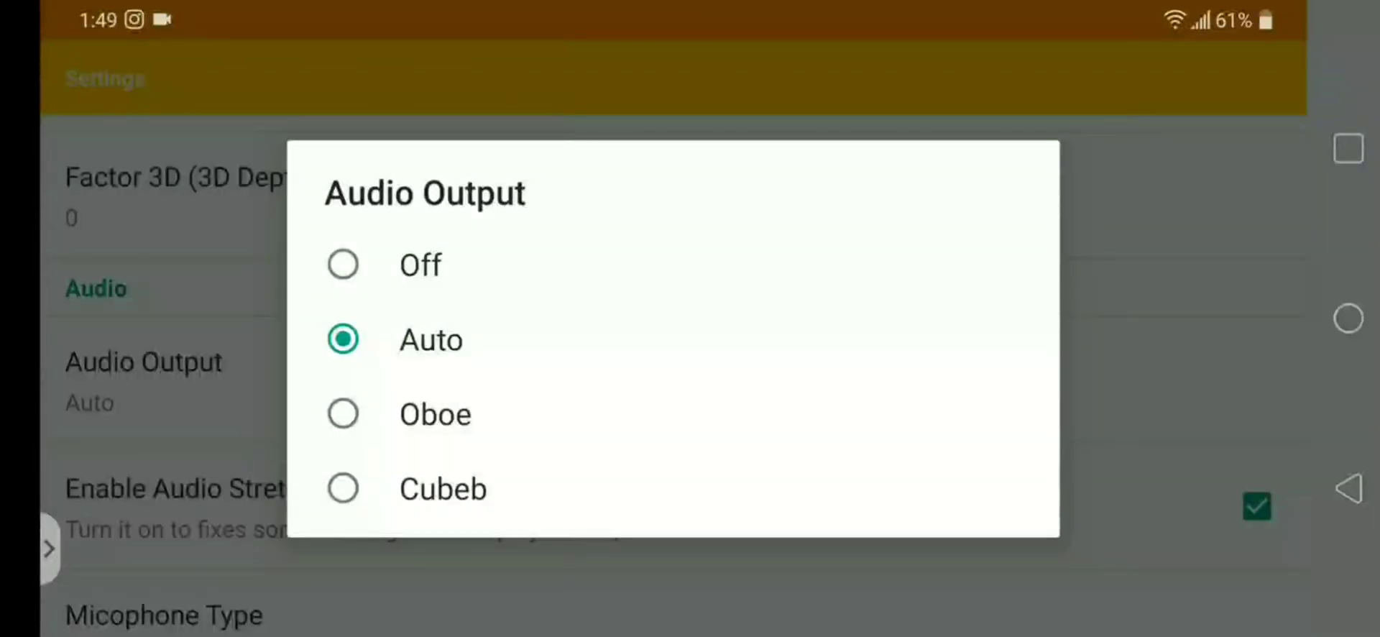
click(420, 265)
scroll(673, 374, down, 1)
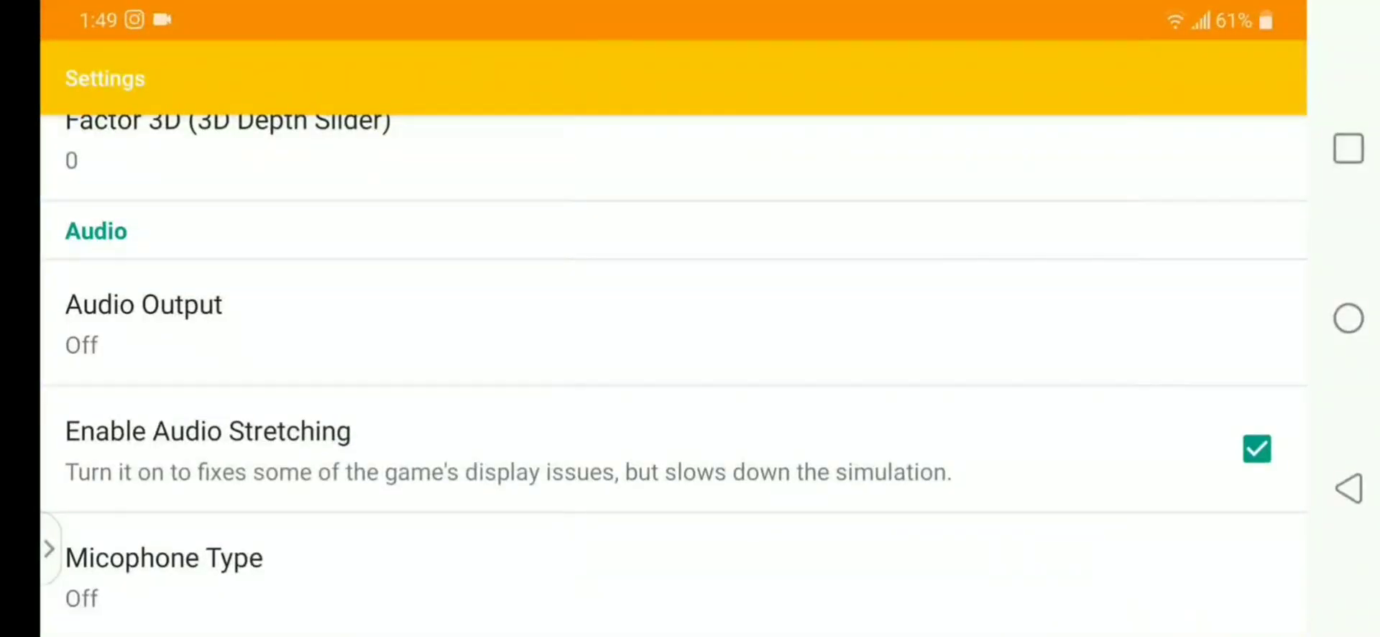
click(1349, 488)
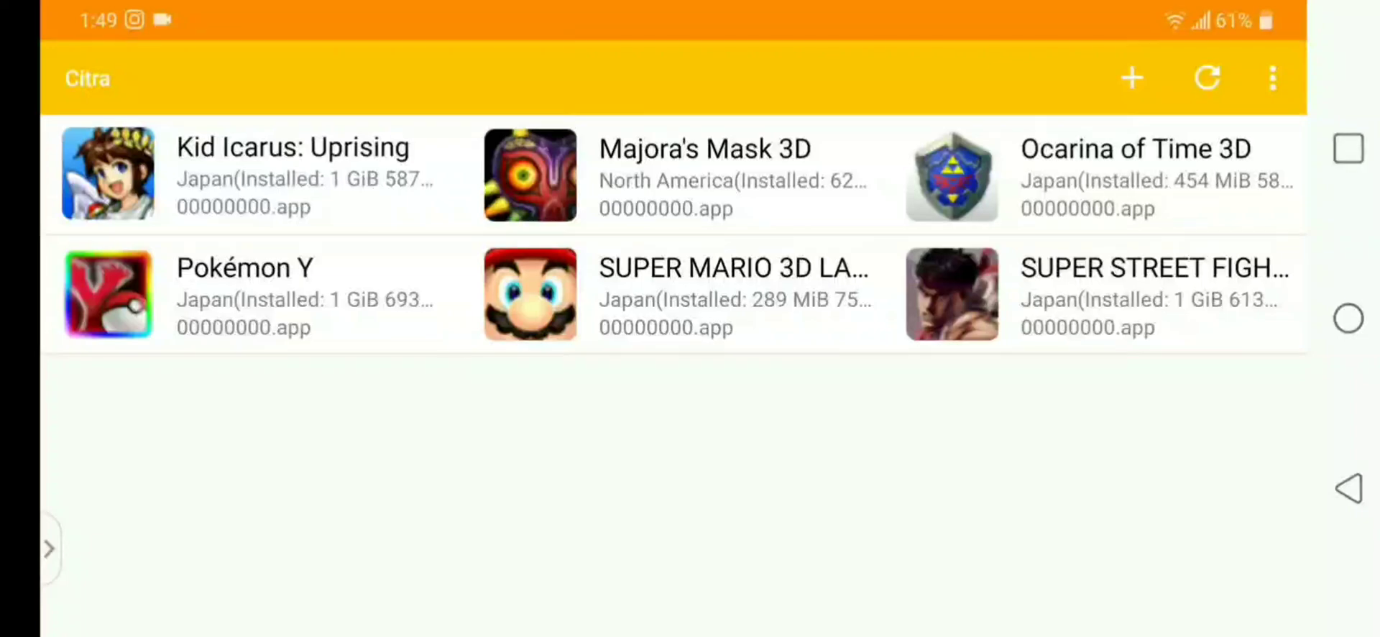
click(679, 176)
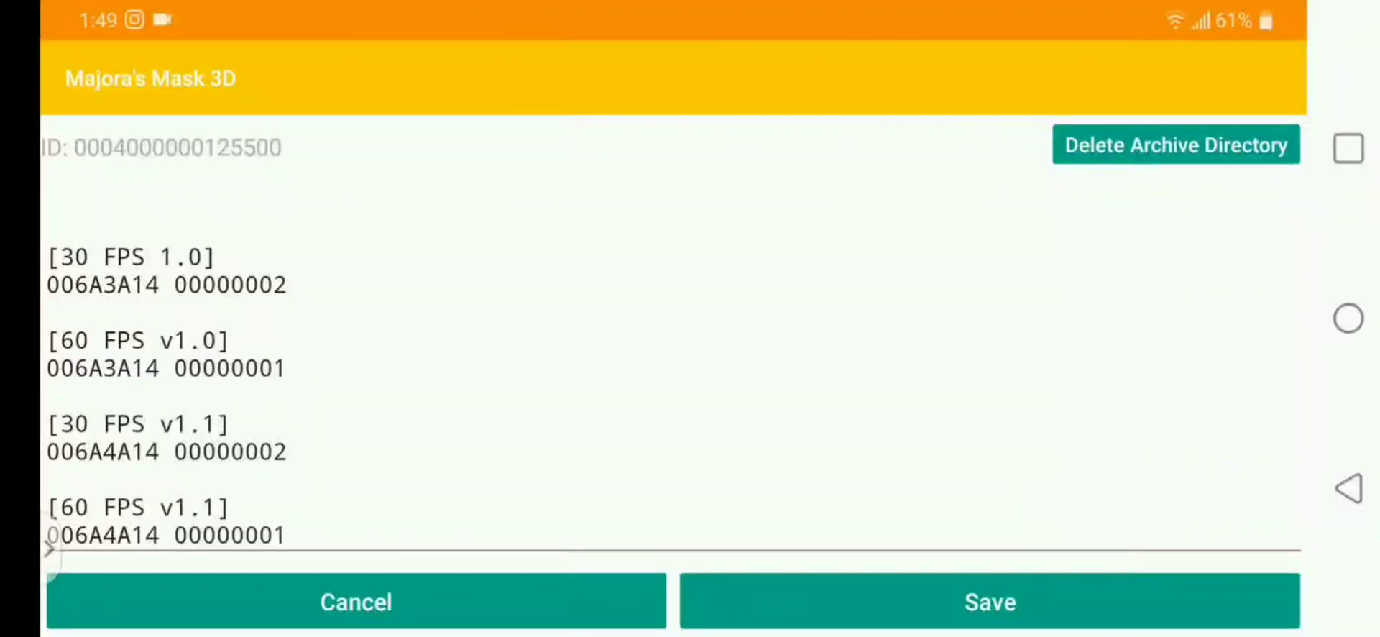
Add a '*citra_enabled' line under the [30 FPS 1.0] heading and save the cheat list.
click(216, 256)
key(Return)
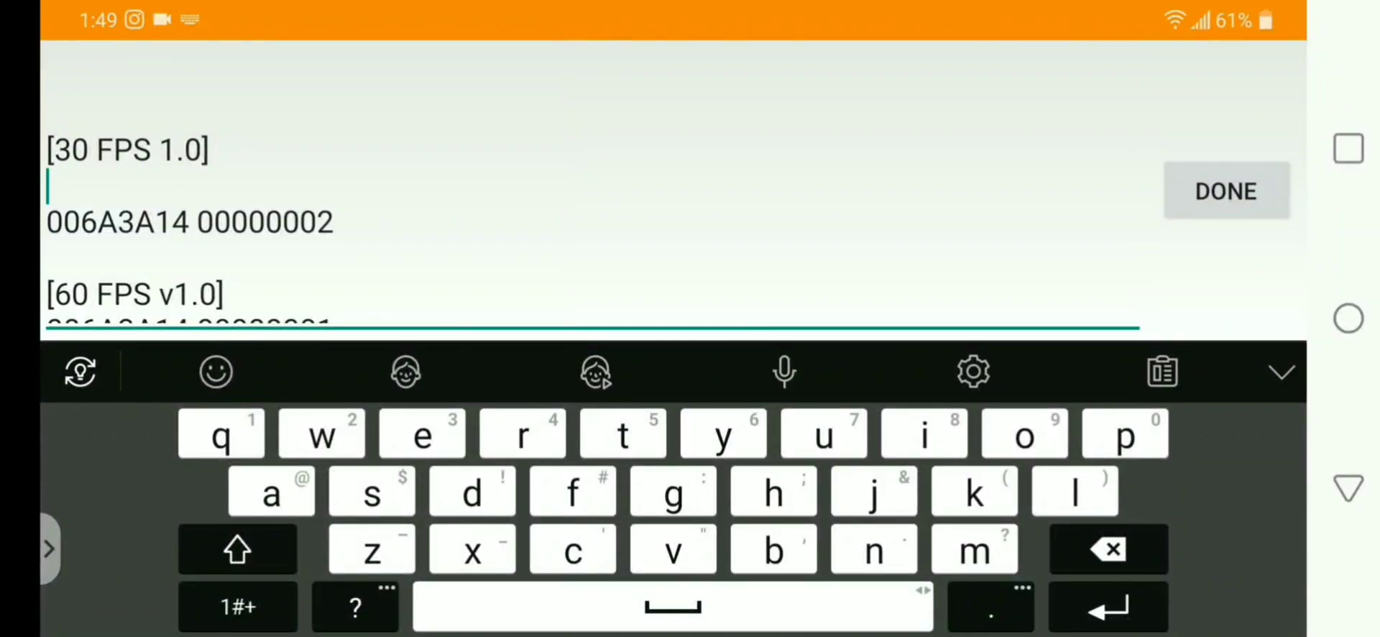
click(238, 606)
click(321, 549)
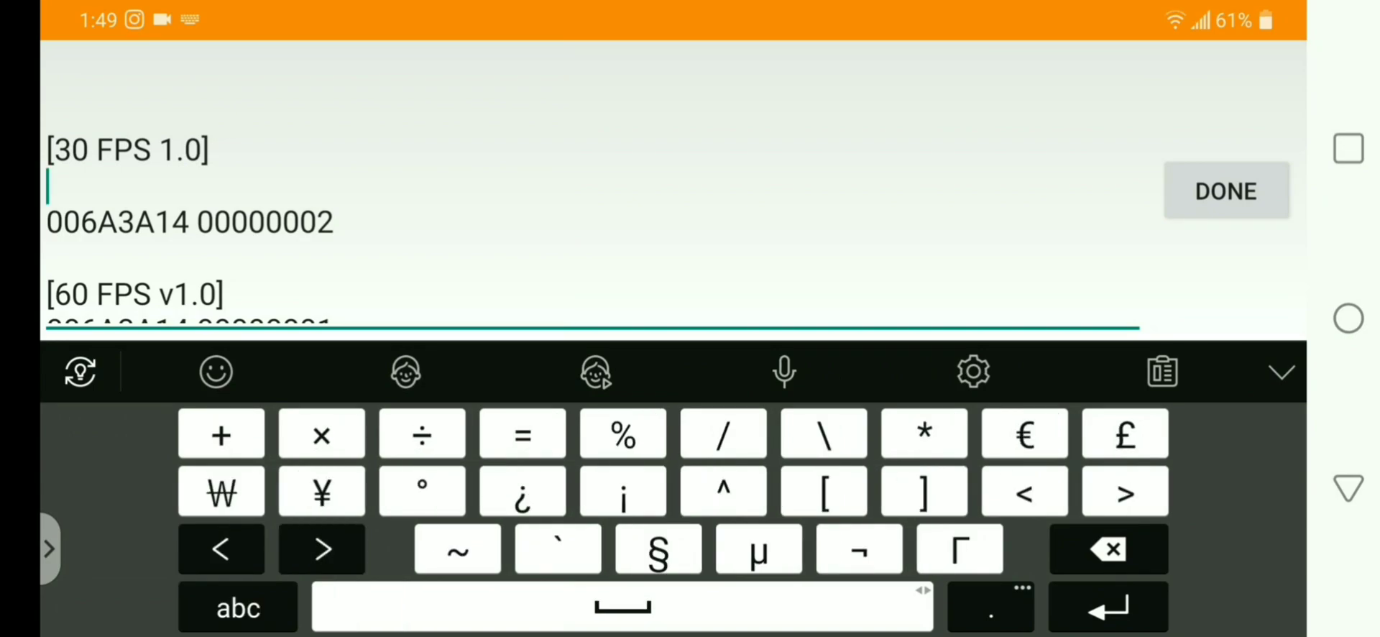
click(238, 608)
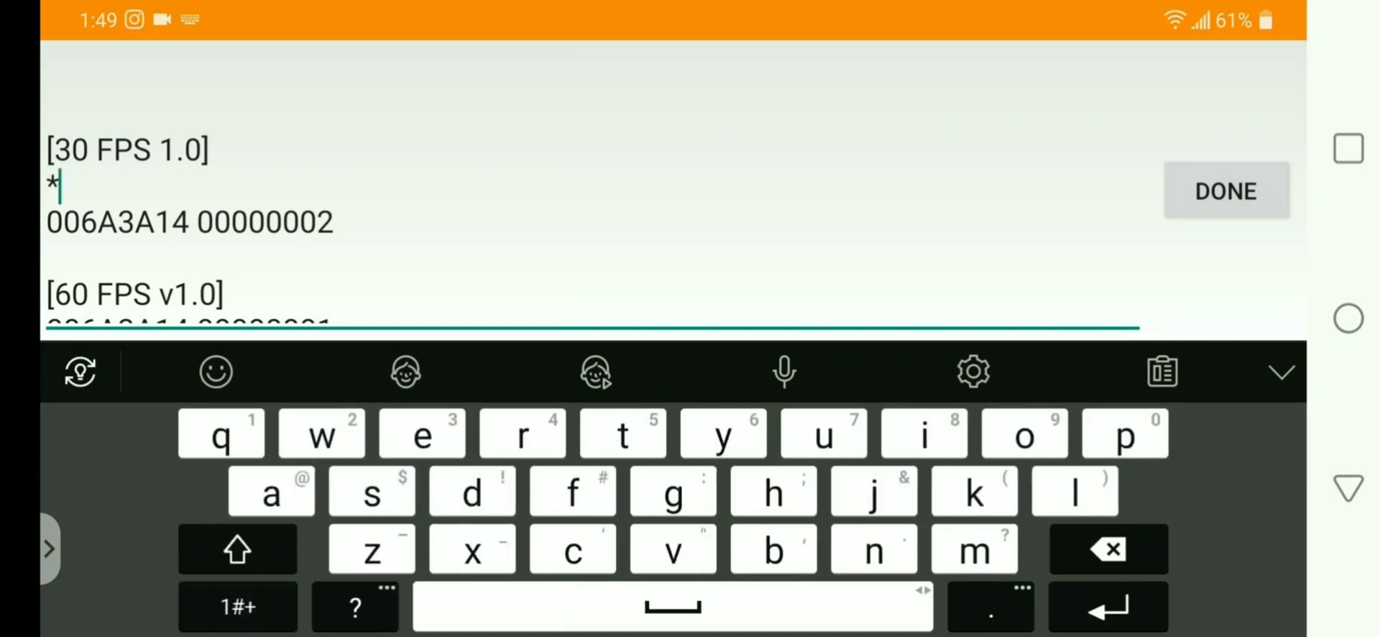
text(citra_enabled)
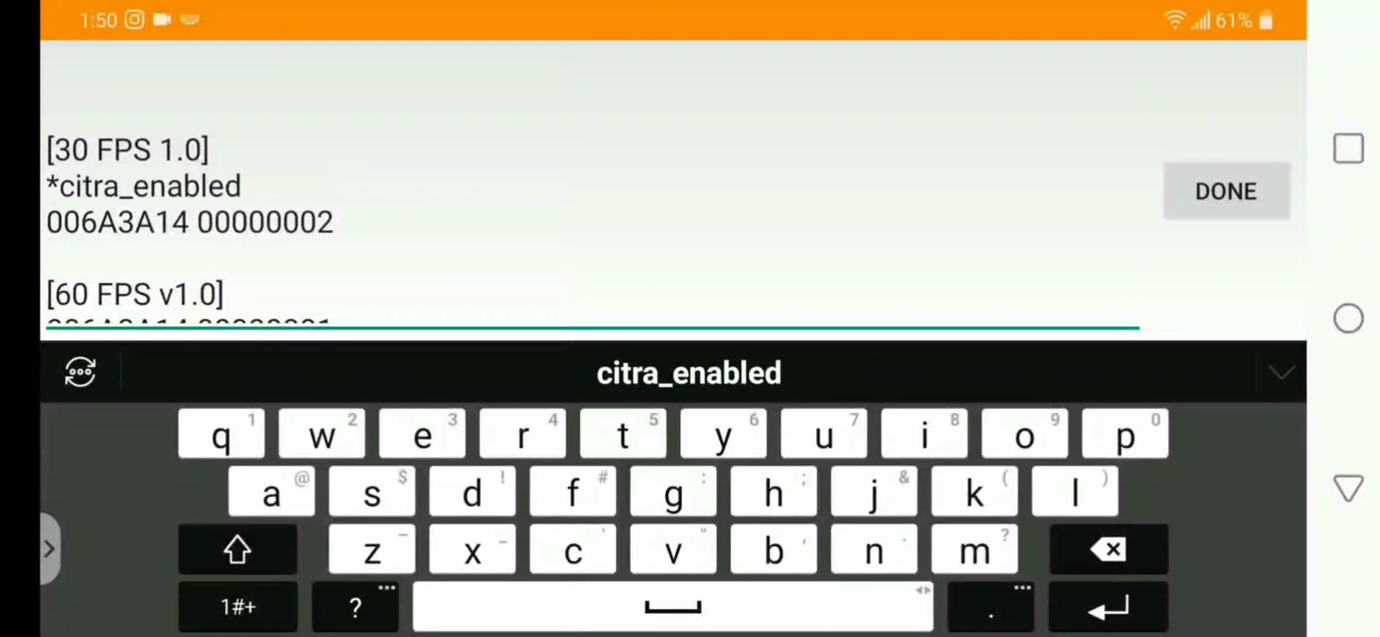
click(1227, 191)
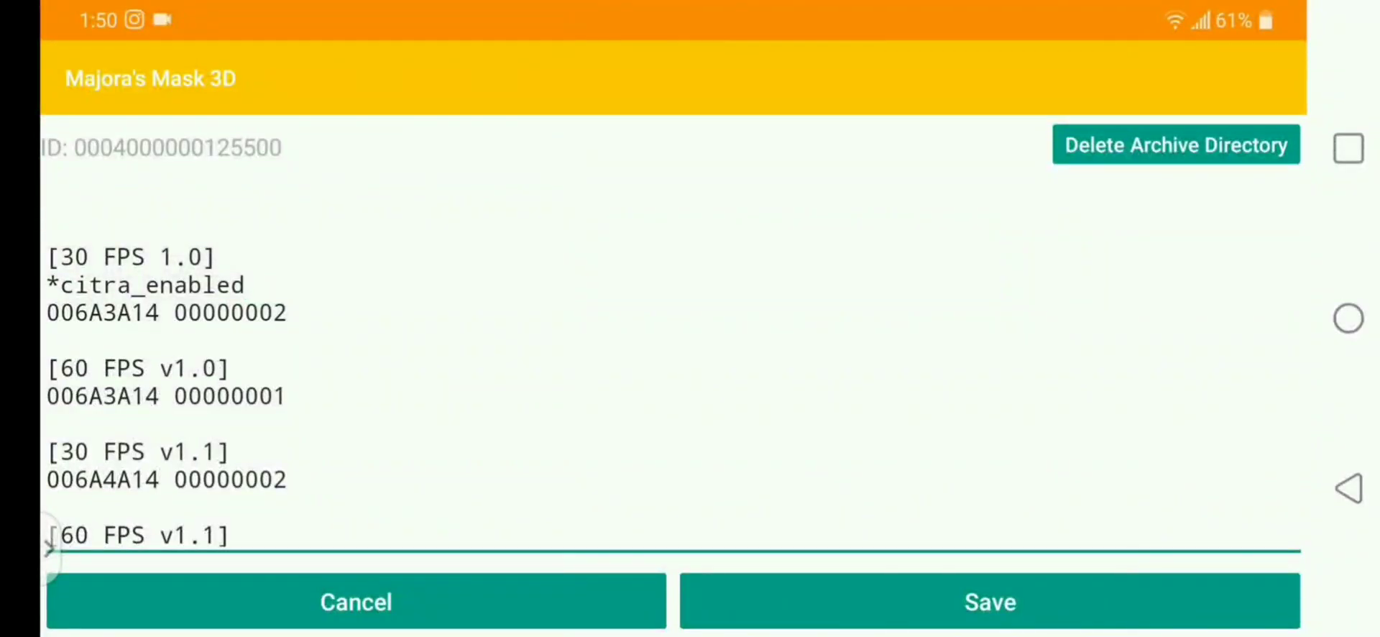
click(1006, 601)
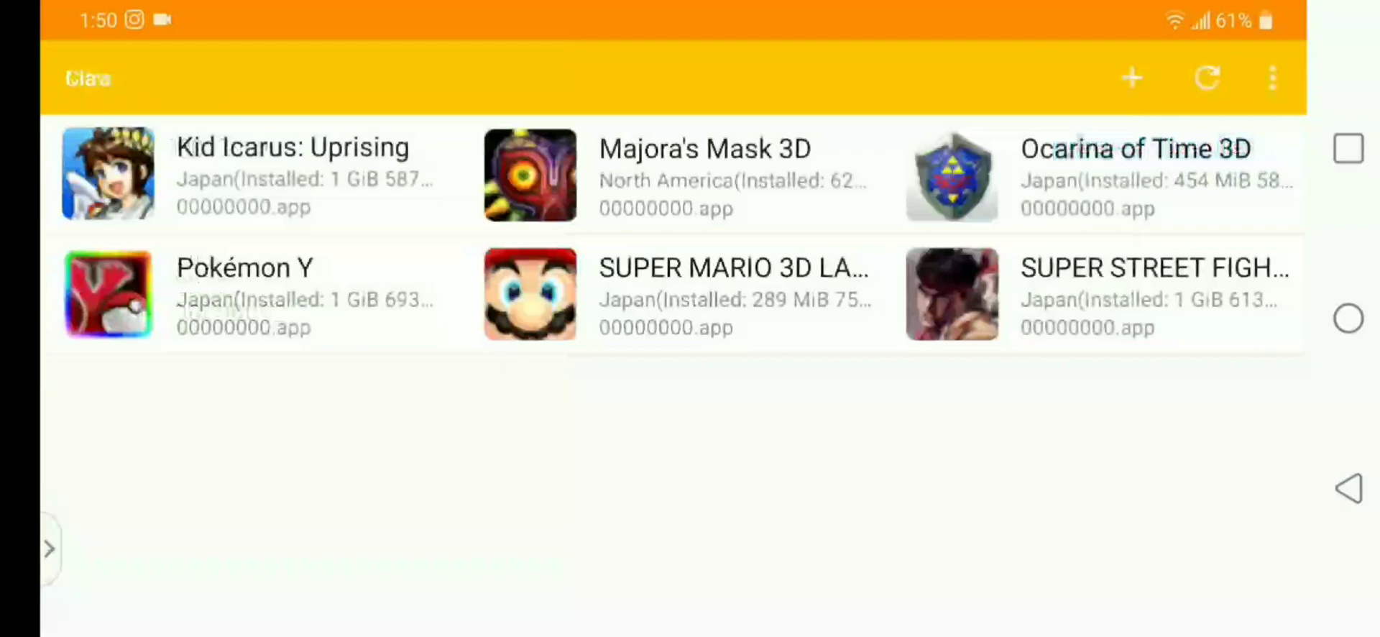
Launch Majora's Mask 3D and start playing on the Link save file.
click(535, 176)
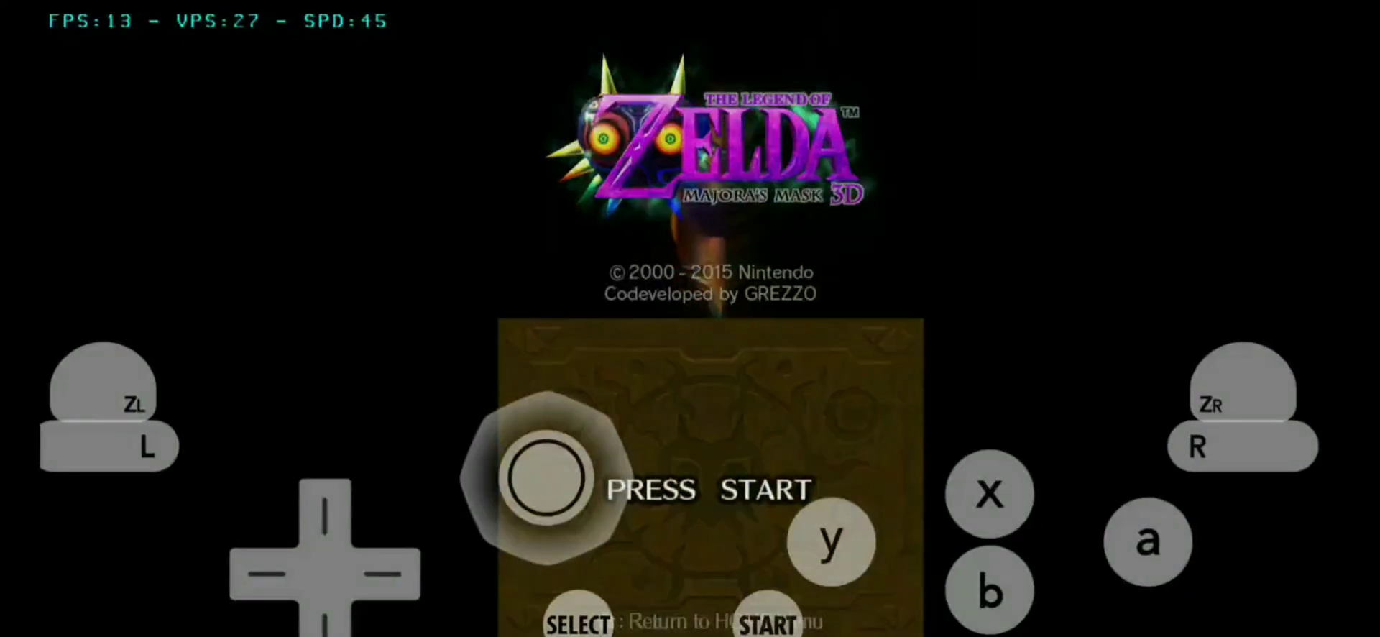
click(768, 623)
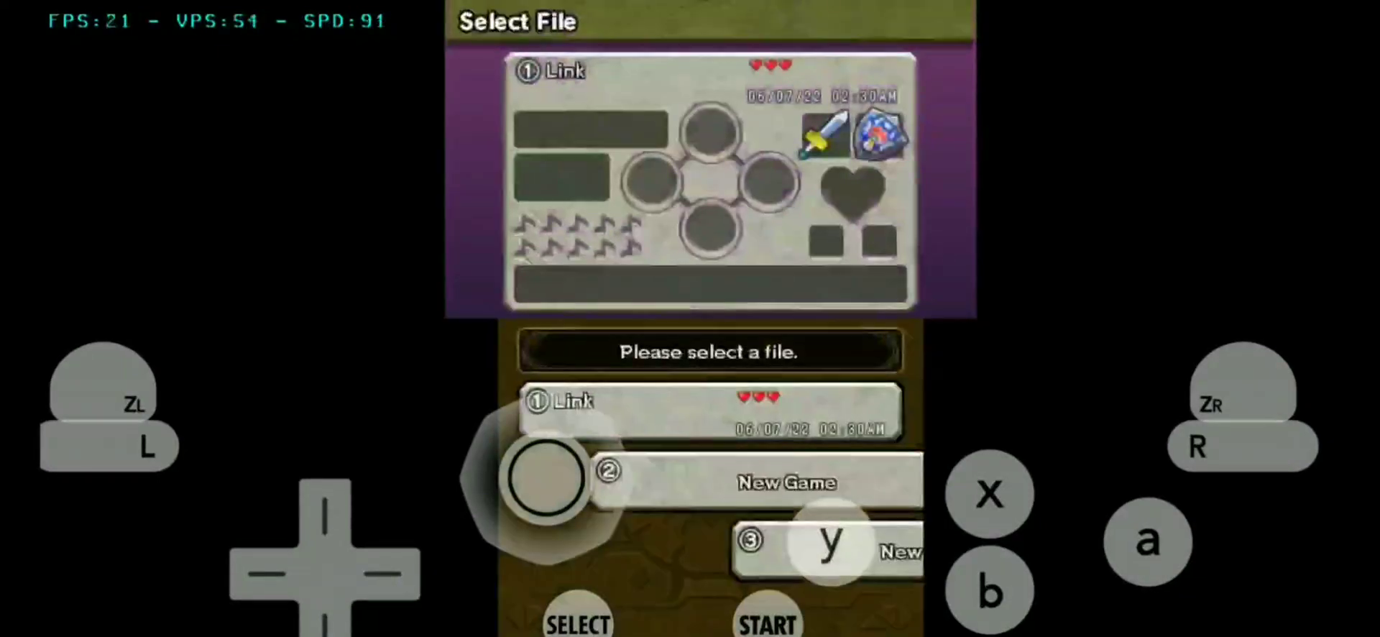
click(712, 411)
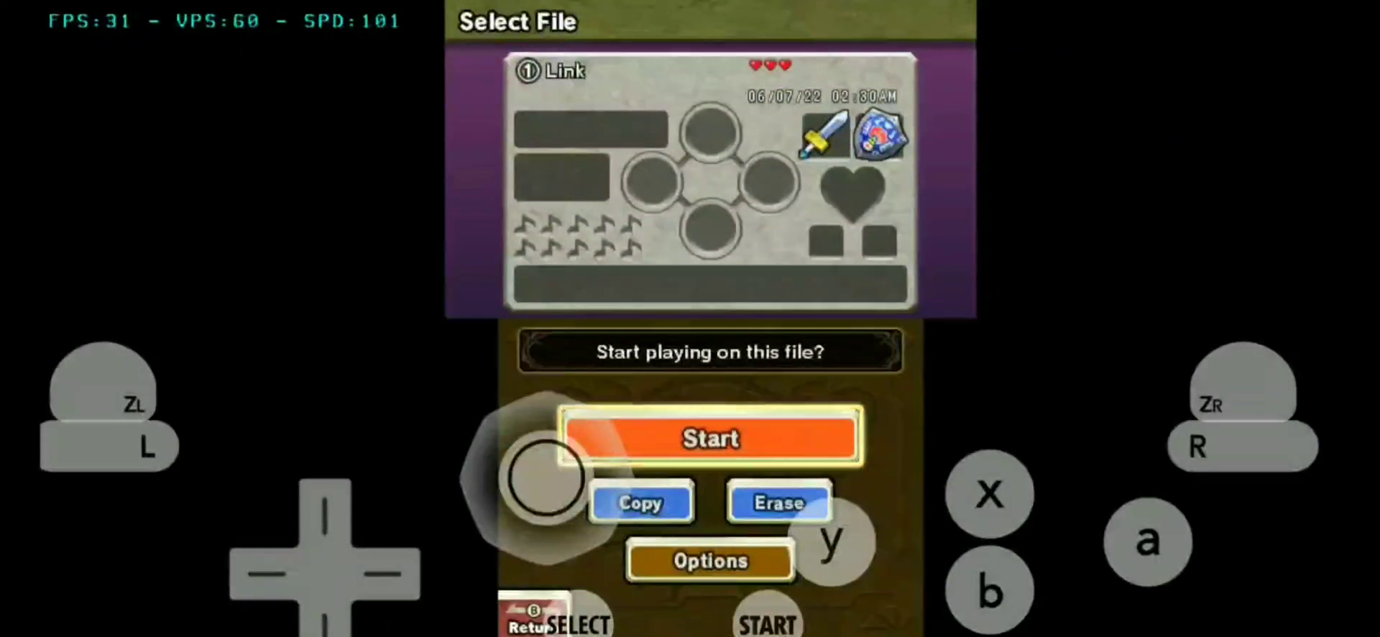
click(710, 438)
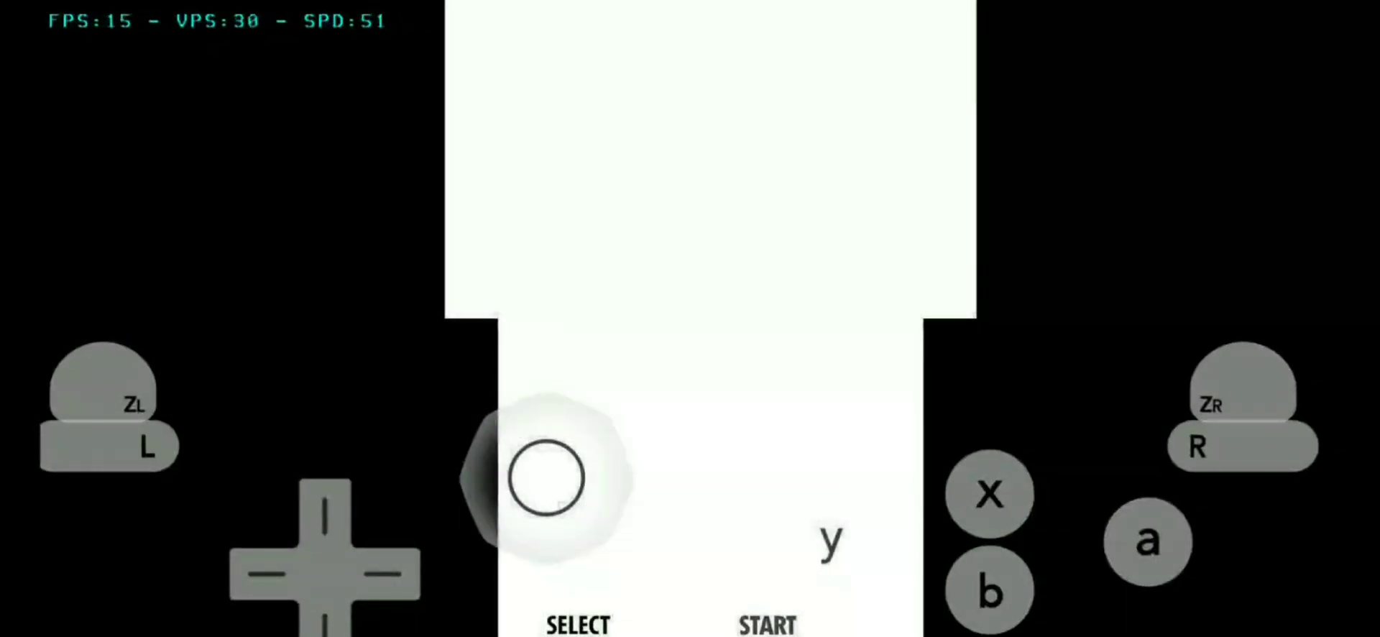
Check the emulator settings, close them, and advance the game's opening.
click(690, 216)
click(1062, 72)
scroll(710, 324, down, 3)
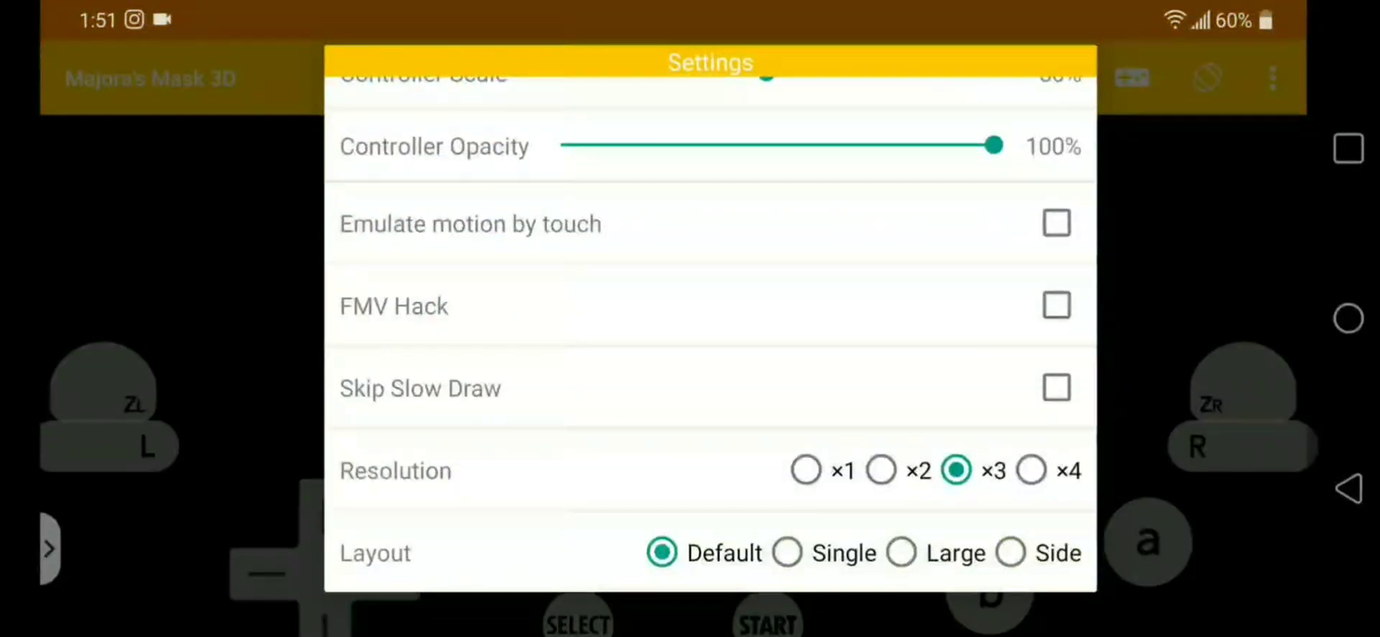
key(Escape)
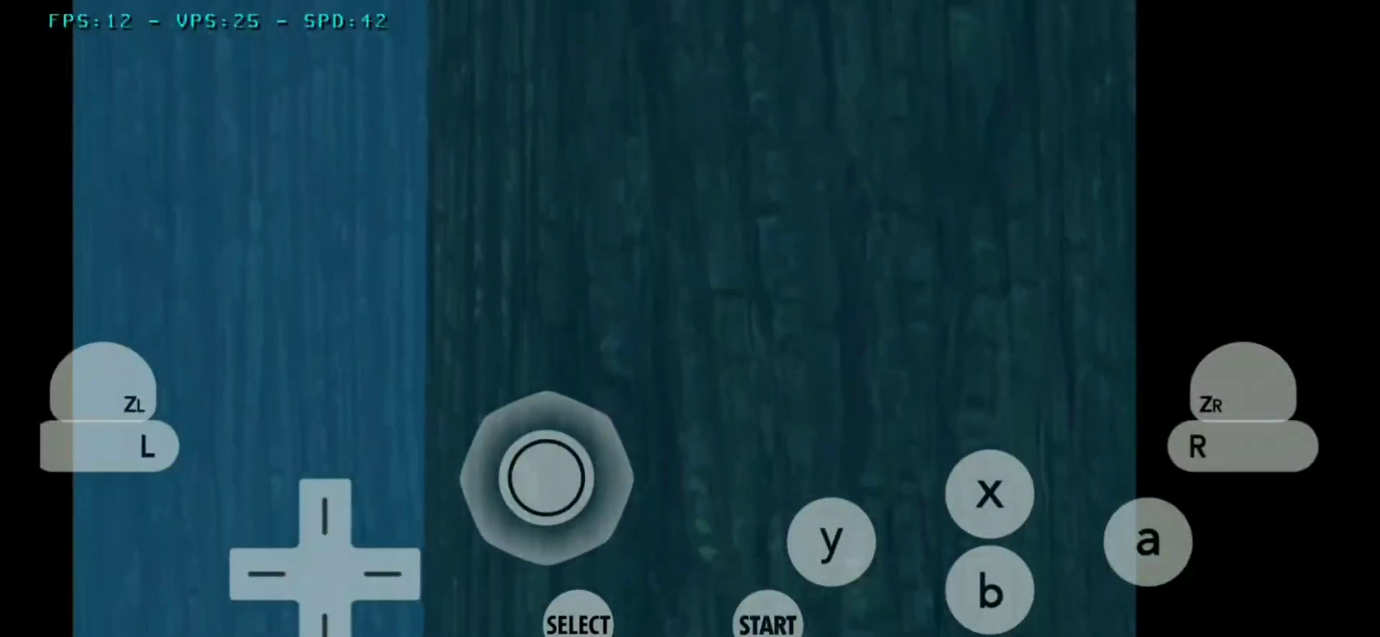
click(1148, 541)
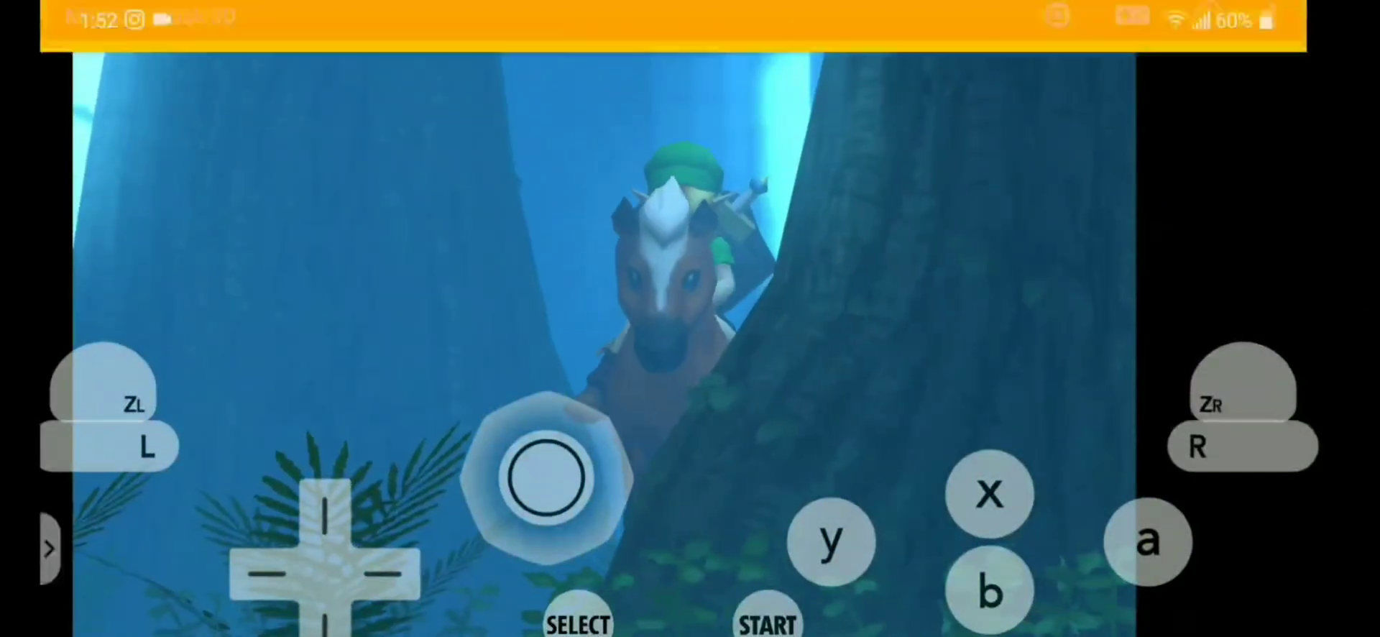
Quit Majora's Mask 3D back to the game list so it can be relaunched.
click(1349, 488)
click(1349, 489)
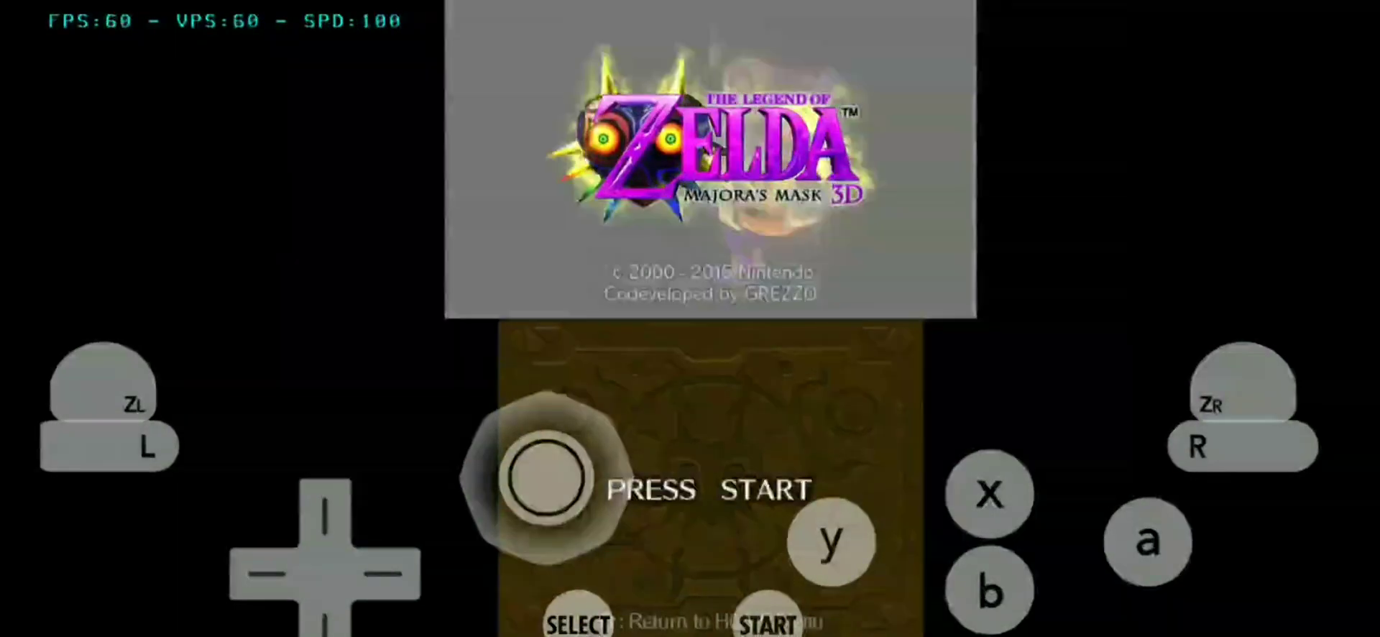
Pass the title screen, glance through the emulator settings, and start the Link save file.
key(Return)
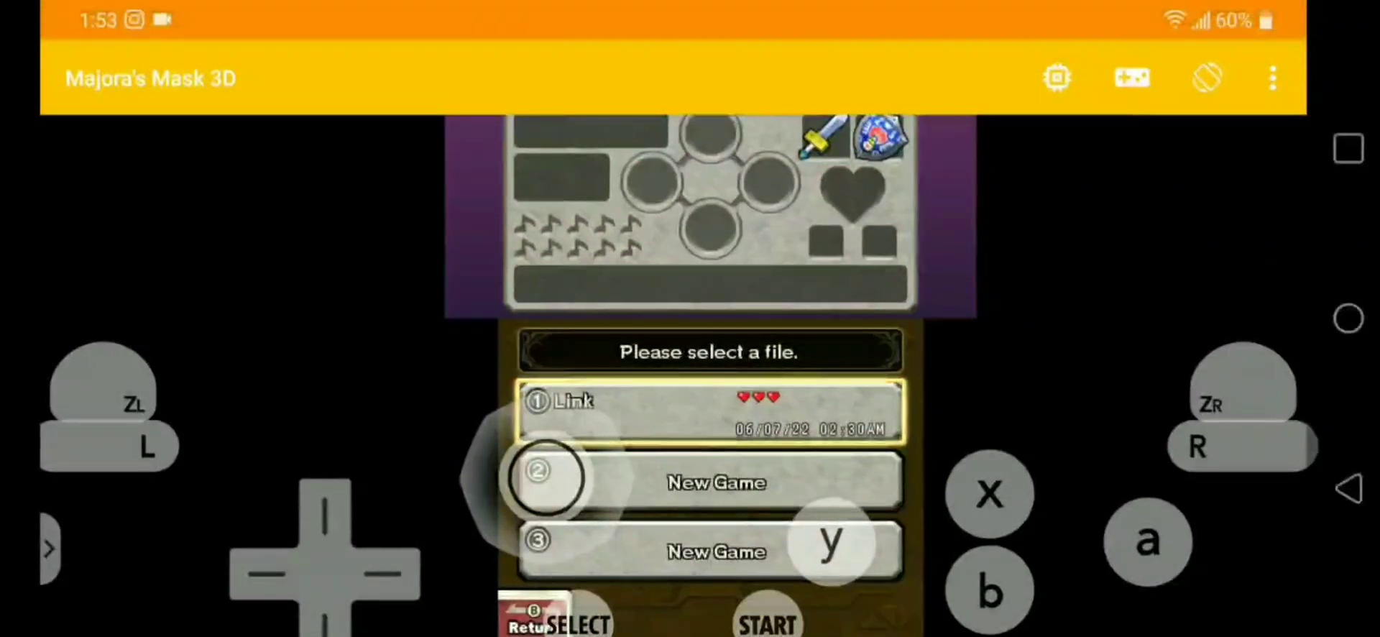
click(1057, 78)
scroll(710, 323, down, 5)
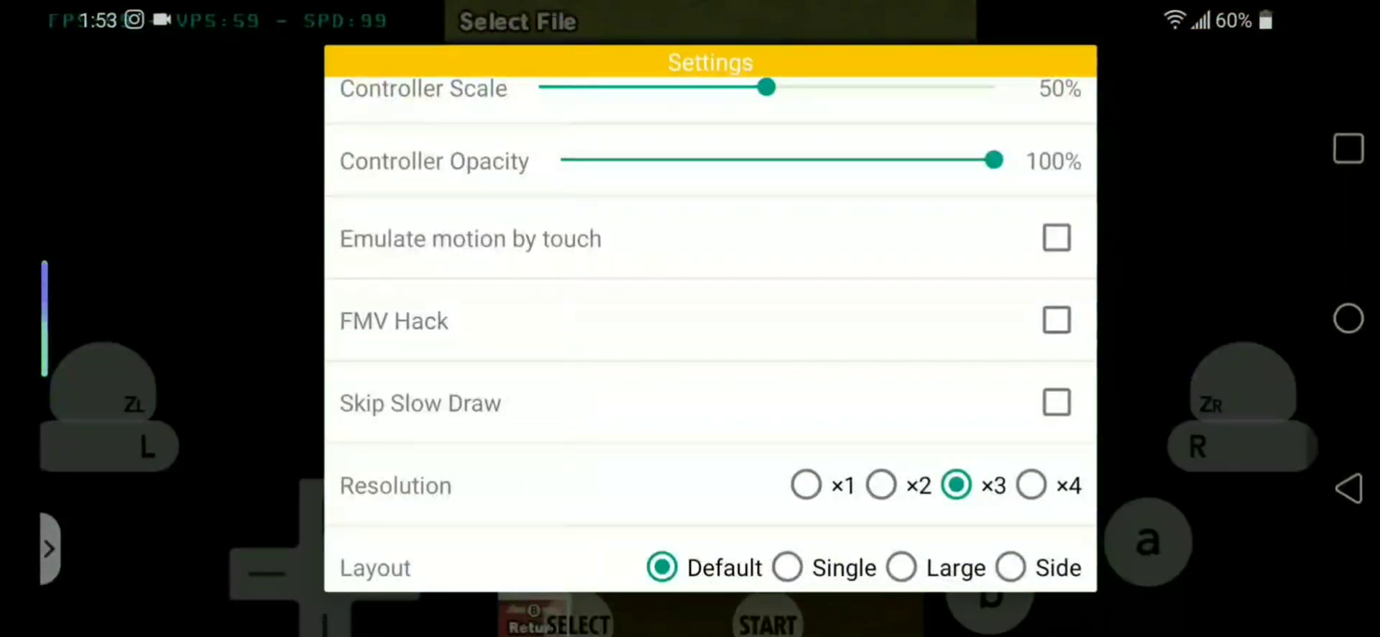
scroll(710, 324, up, 2)
scroll(710, 324, down, 2)
key(Escape)
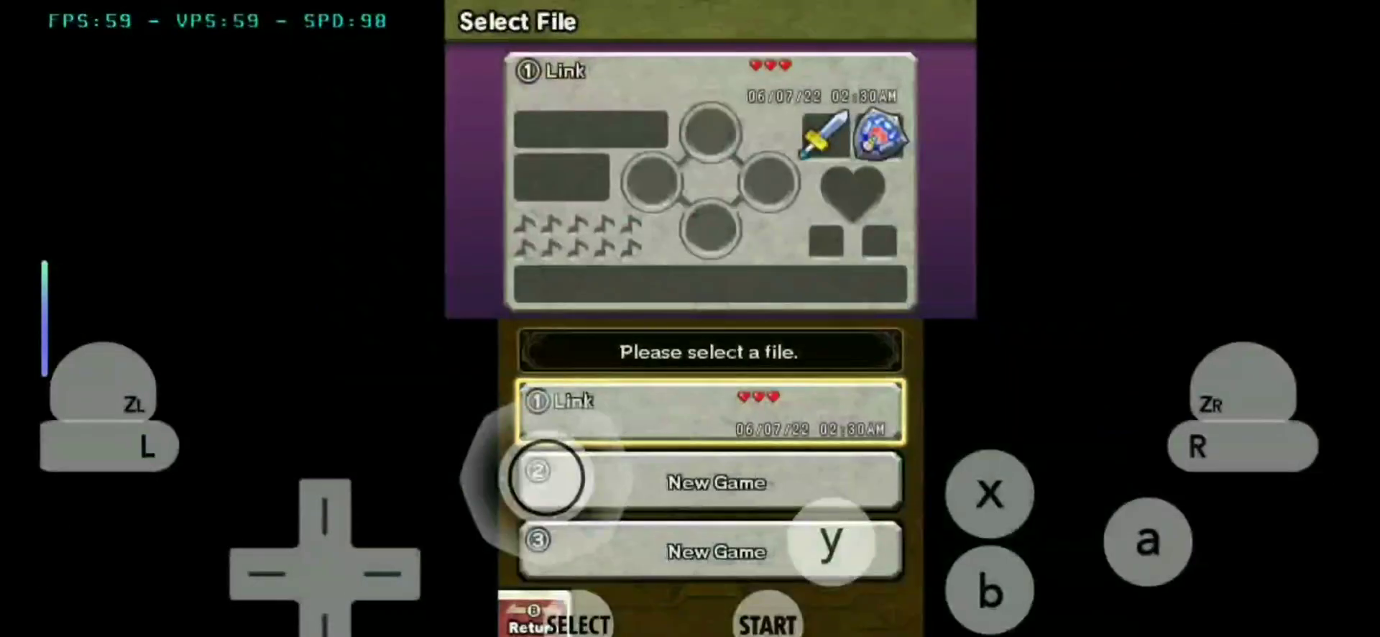
click(710, 411)
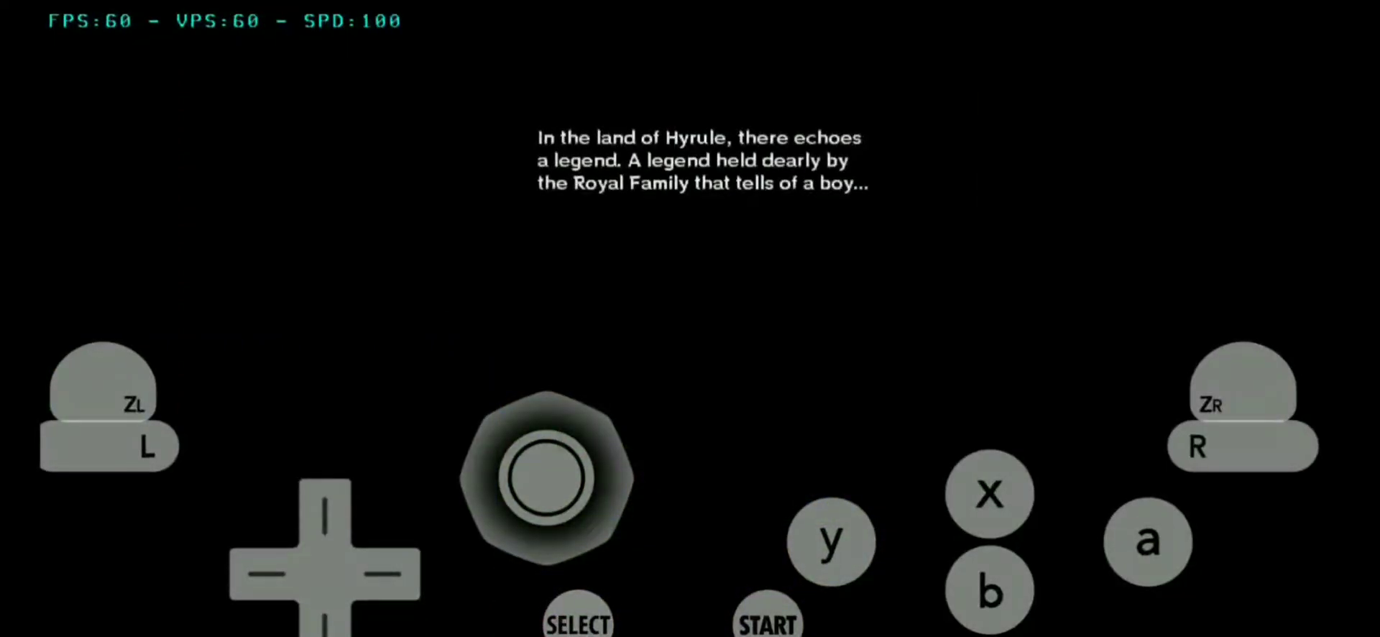
Advance the intro story text four times and take a screenshot of the 60 FPS intro.
click(1148, 541)
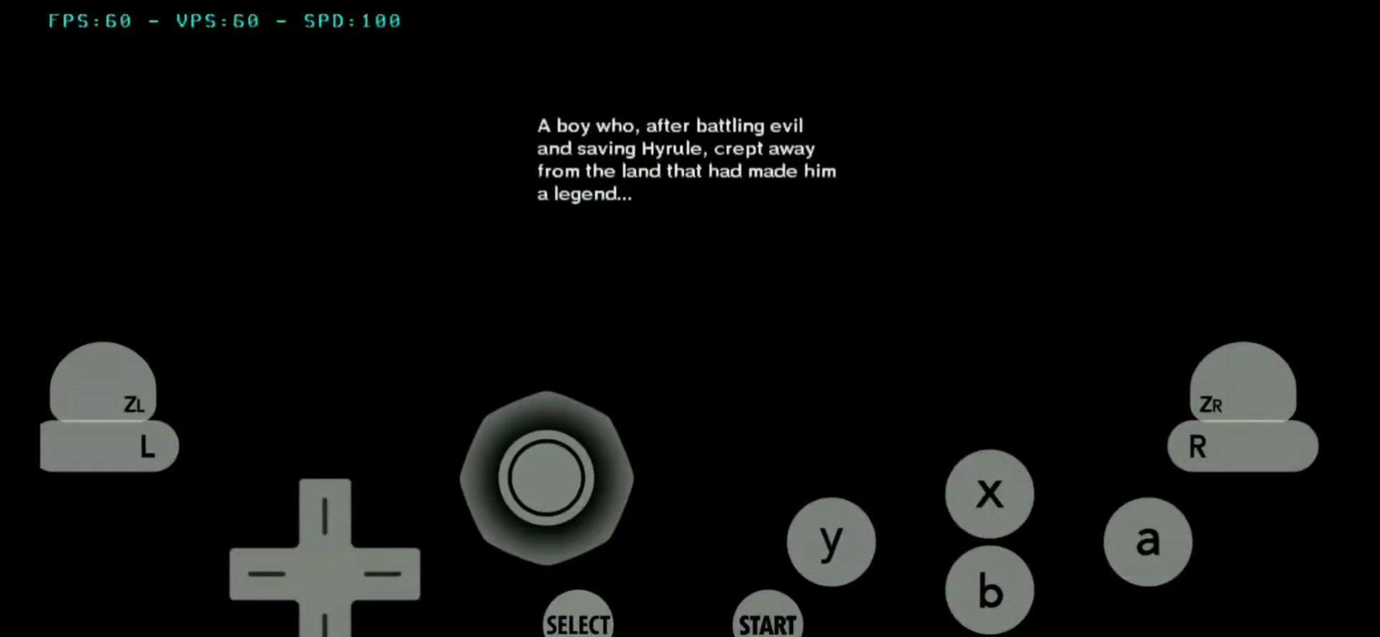
click(1148, 541)
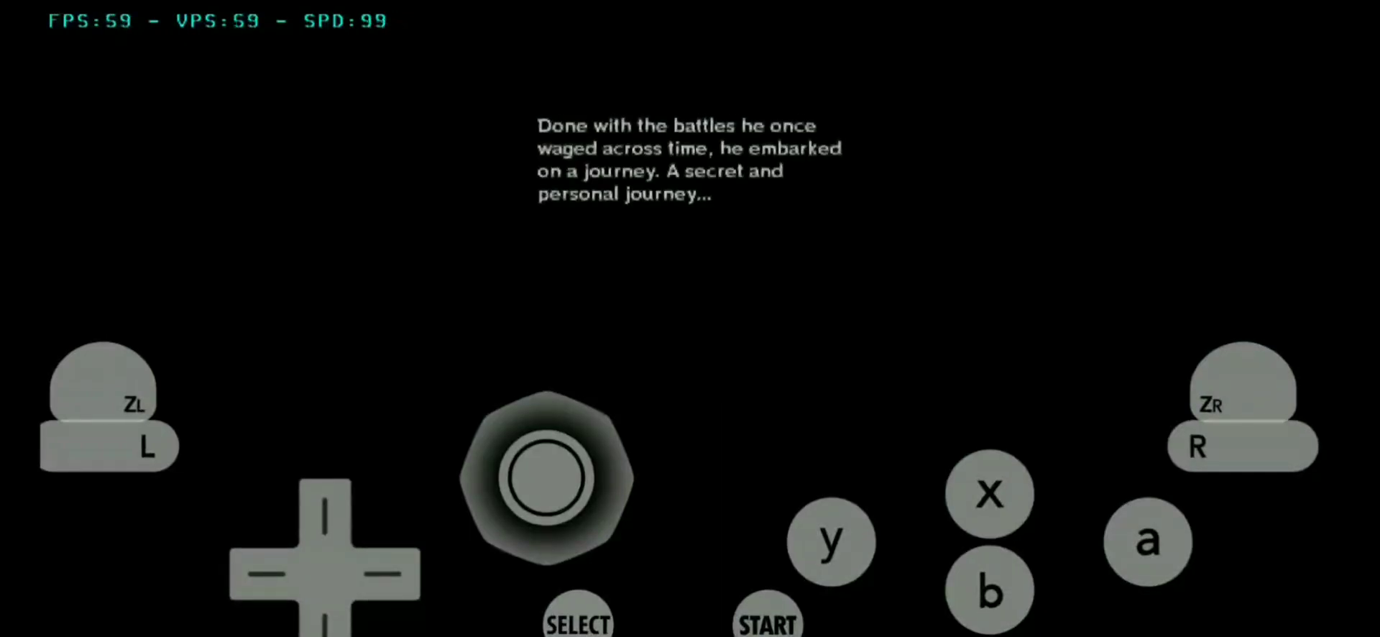
click(1148, 542)
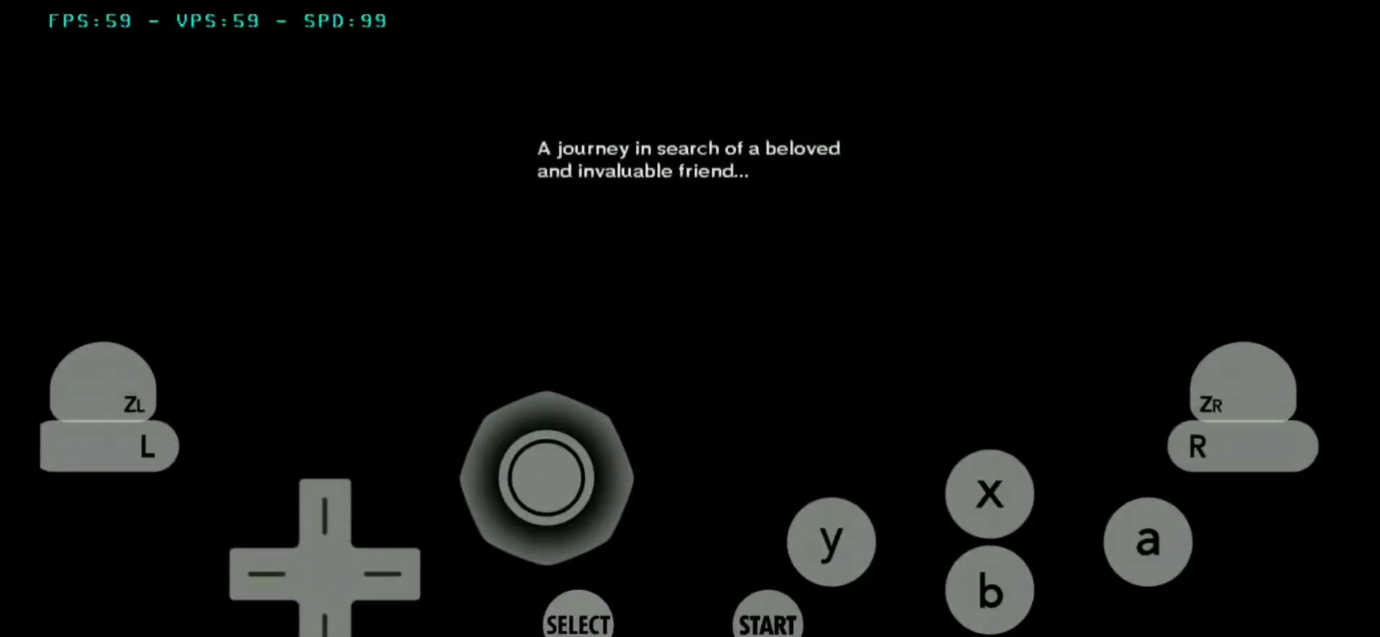
click(1148, 541)
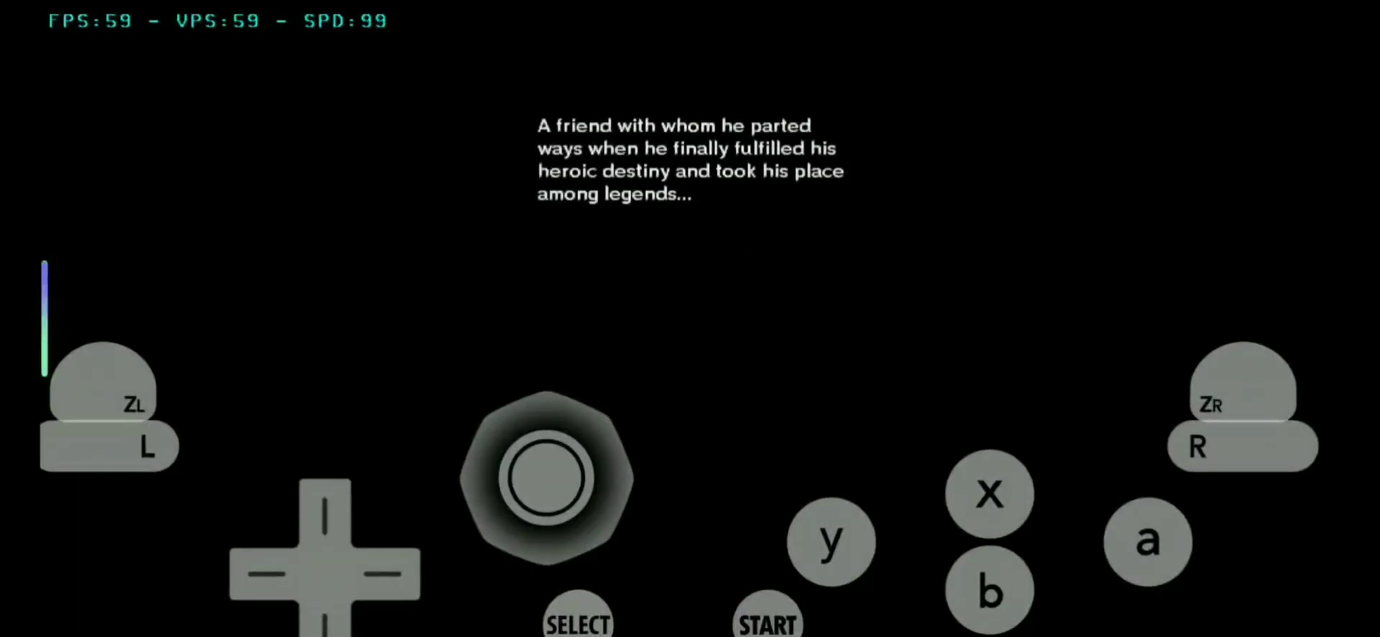
key(Print)
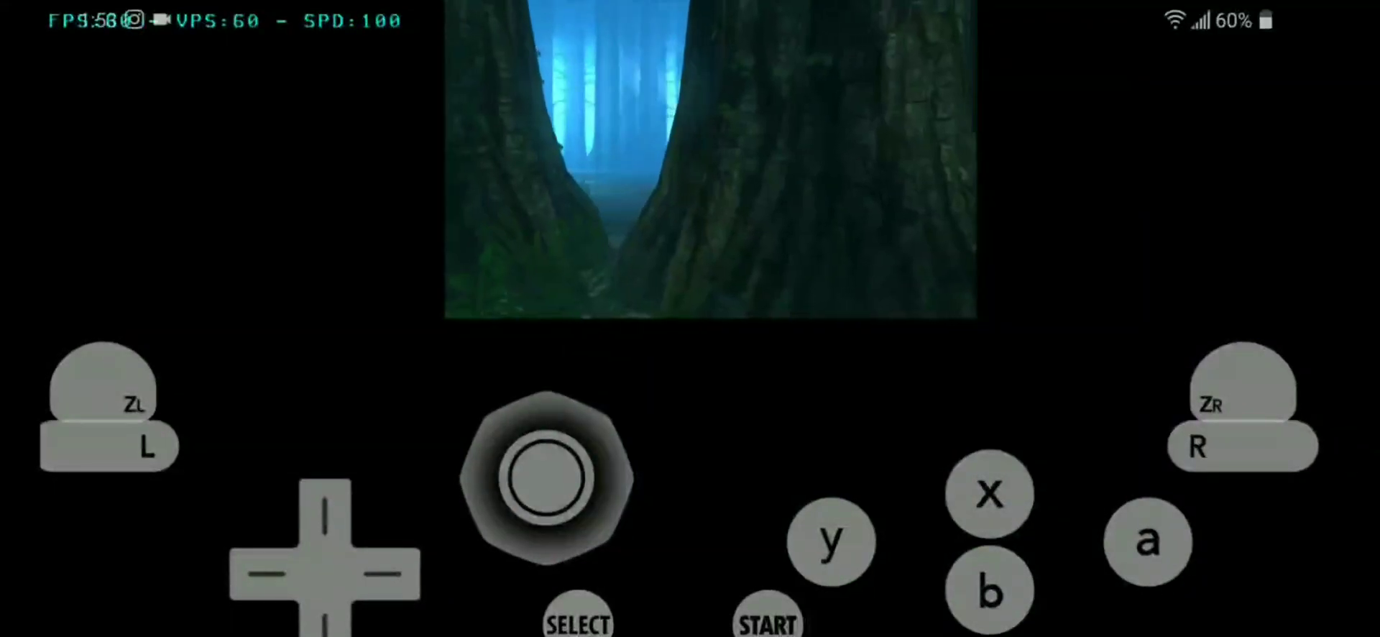
key(Escape)
Choose Layout: Large in the emulator settings and return to the cutscene.
click(1057, 77)
scroll(710, 323, down, 3)
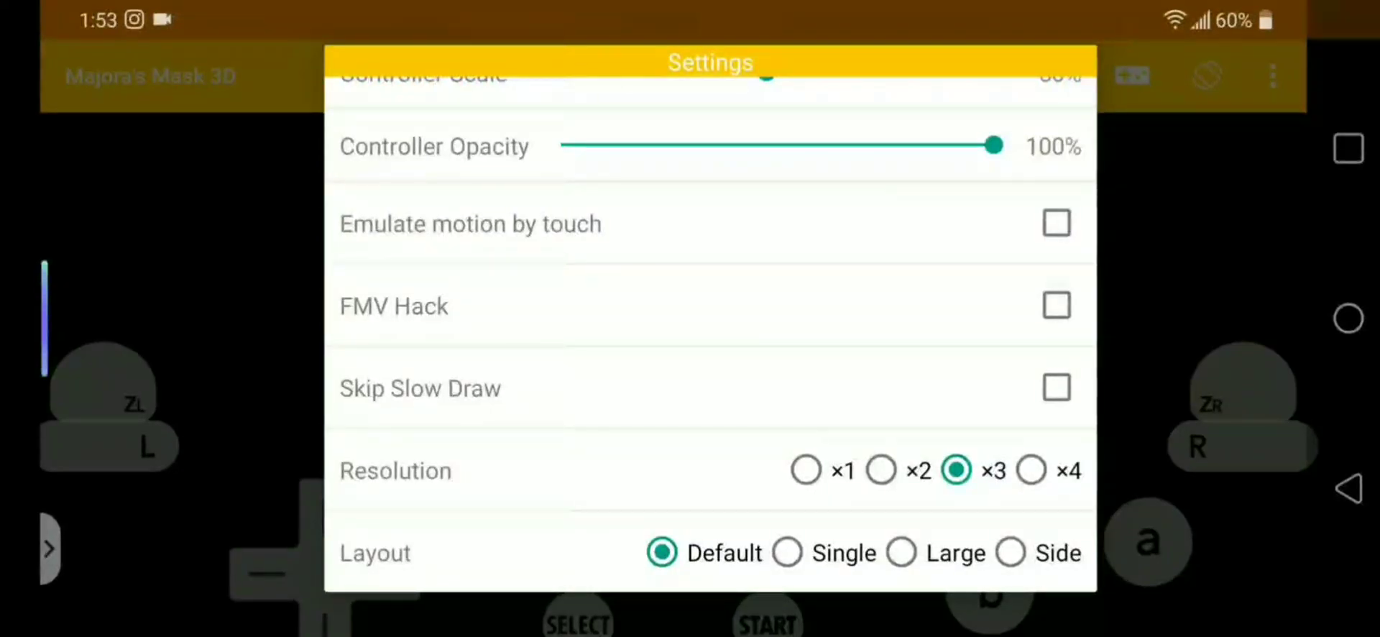
click(902, 552)
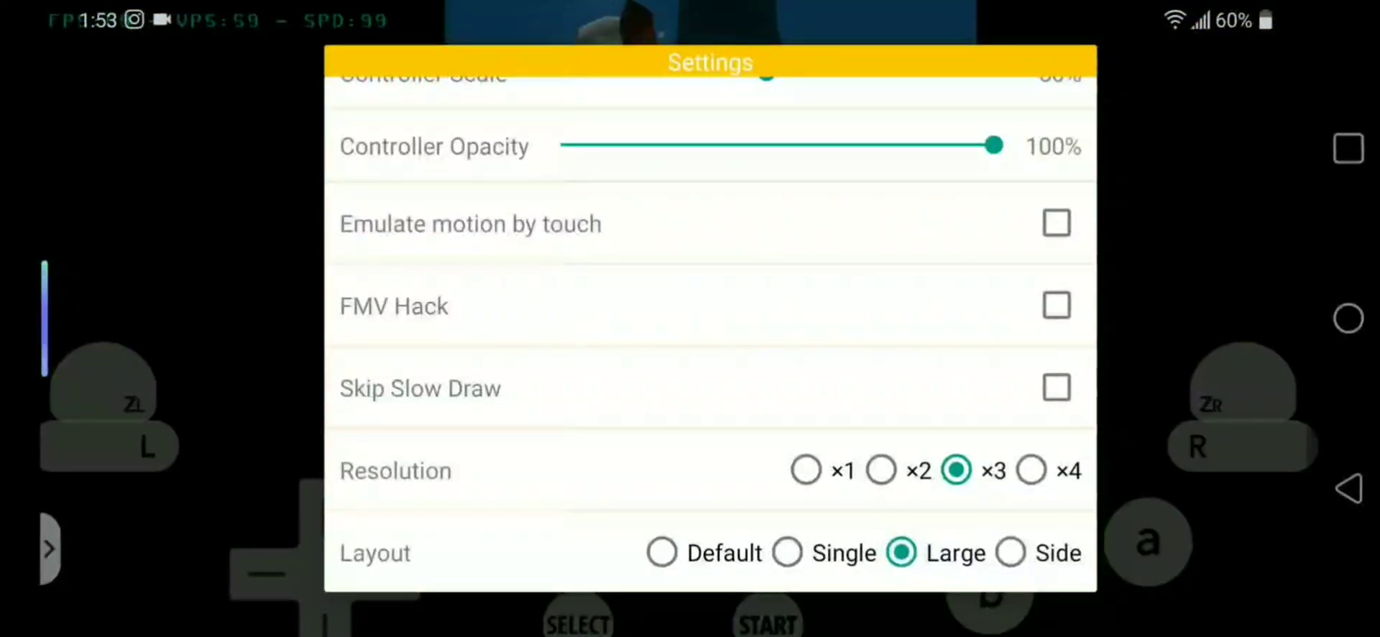
key(Escape)
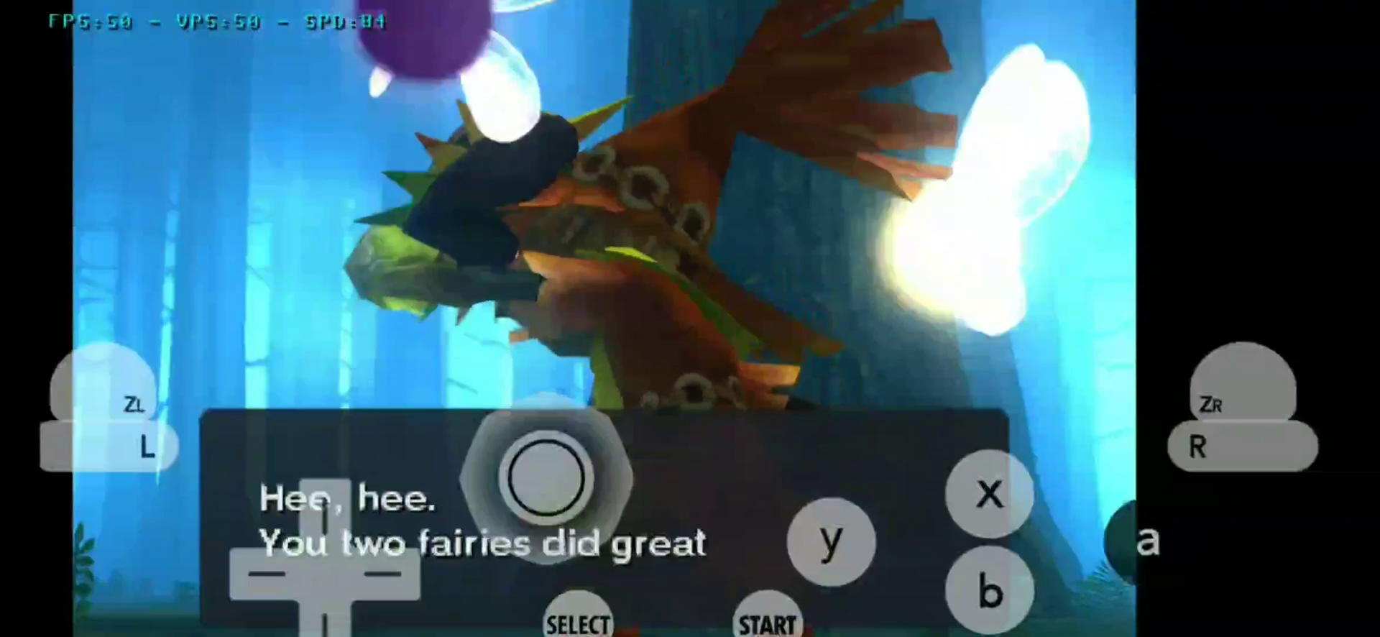
Advance the Skull Kid dialogue and cutscene with the on-screen A button.
click(1148, 539)
click(1148, 539)
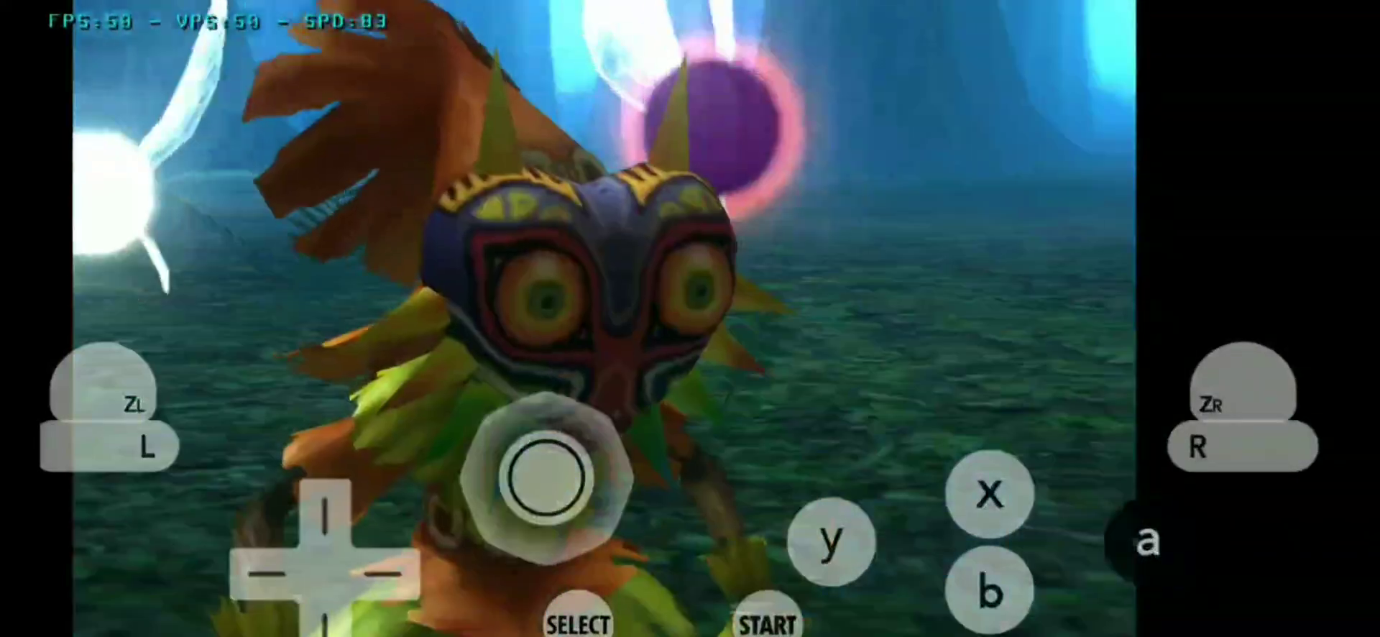
click(1148, 539)
click(1148, 539)
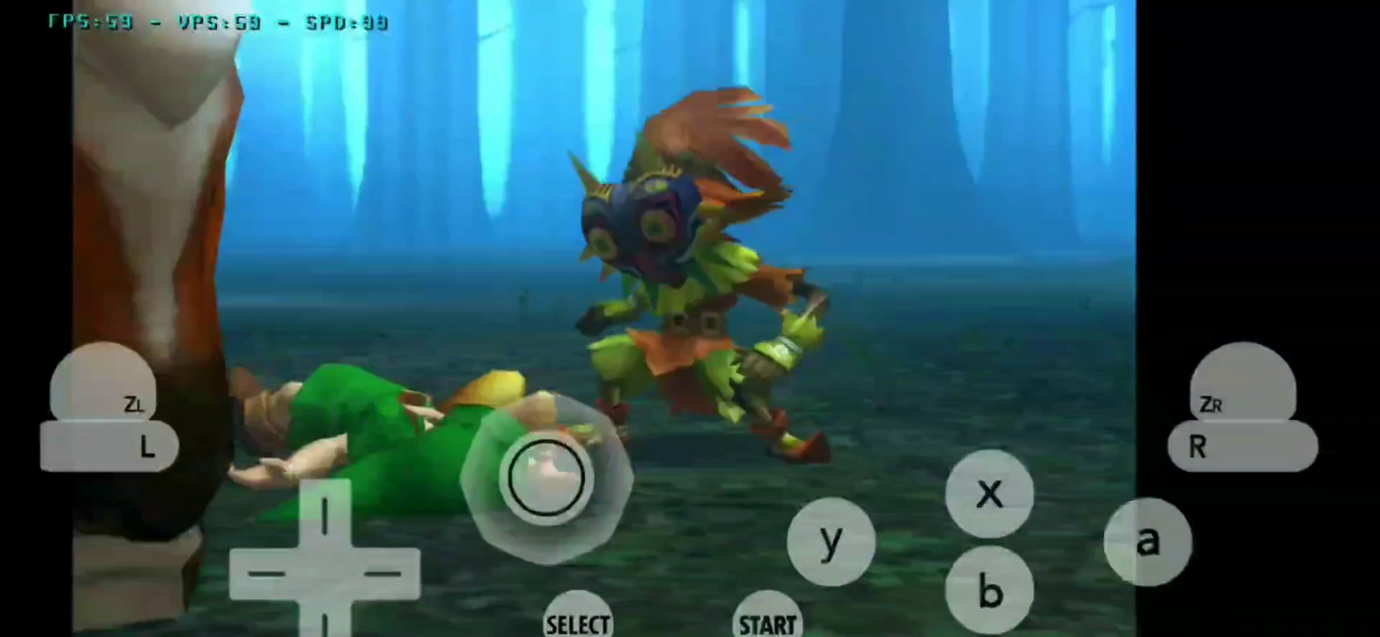
Check the overflow menu's cheat options, dismiss it, and continue the cutscene until Link is playable.
click(1273, 76)
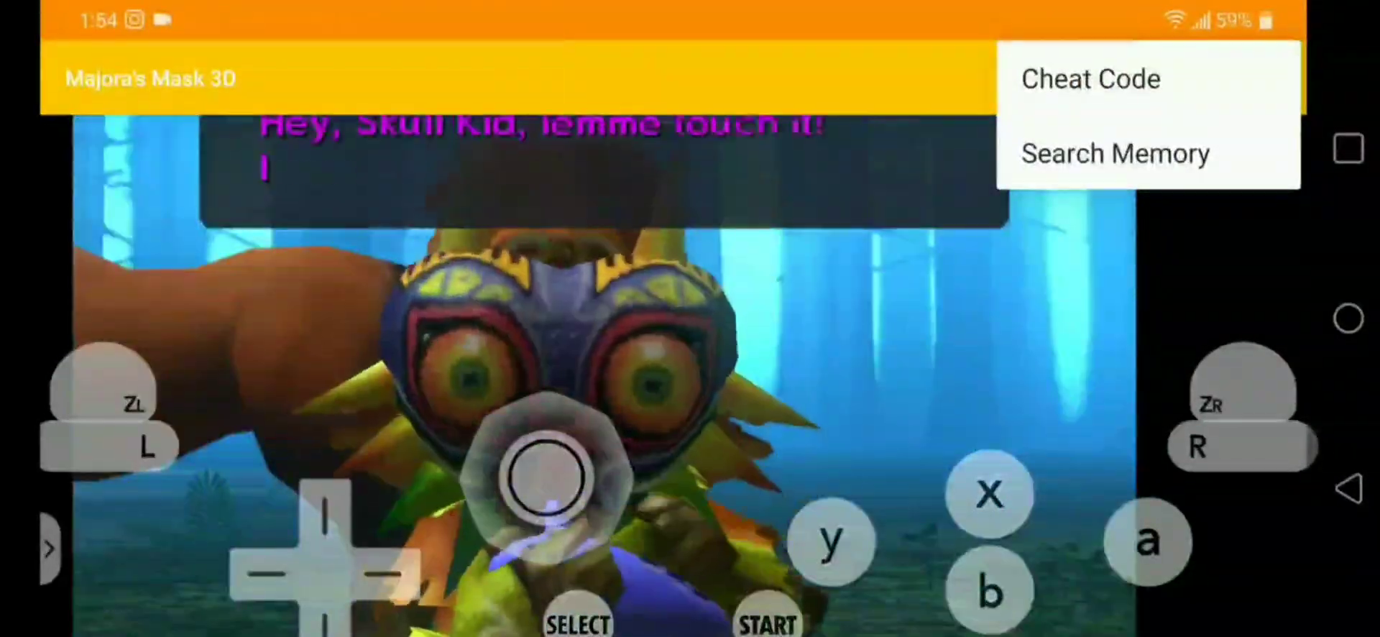
key(Escape)
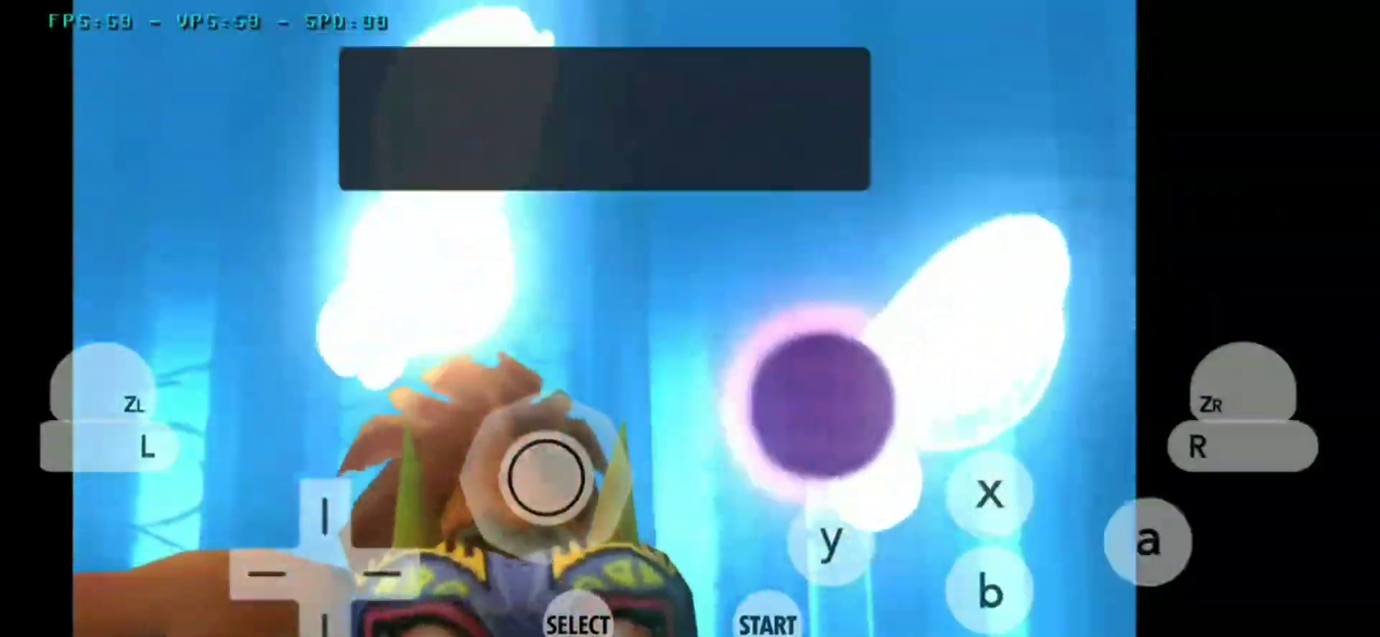
click(1148, 541)
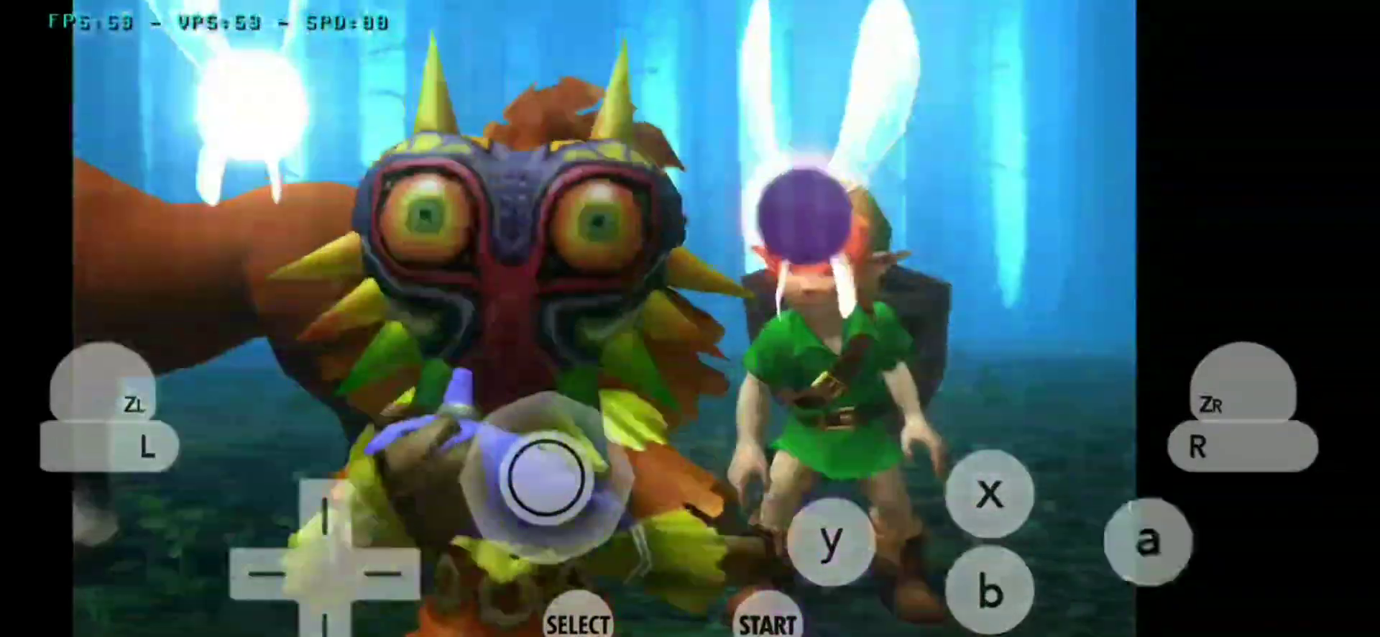
click(1148, 541)
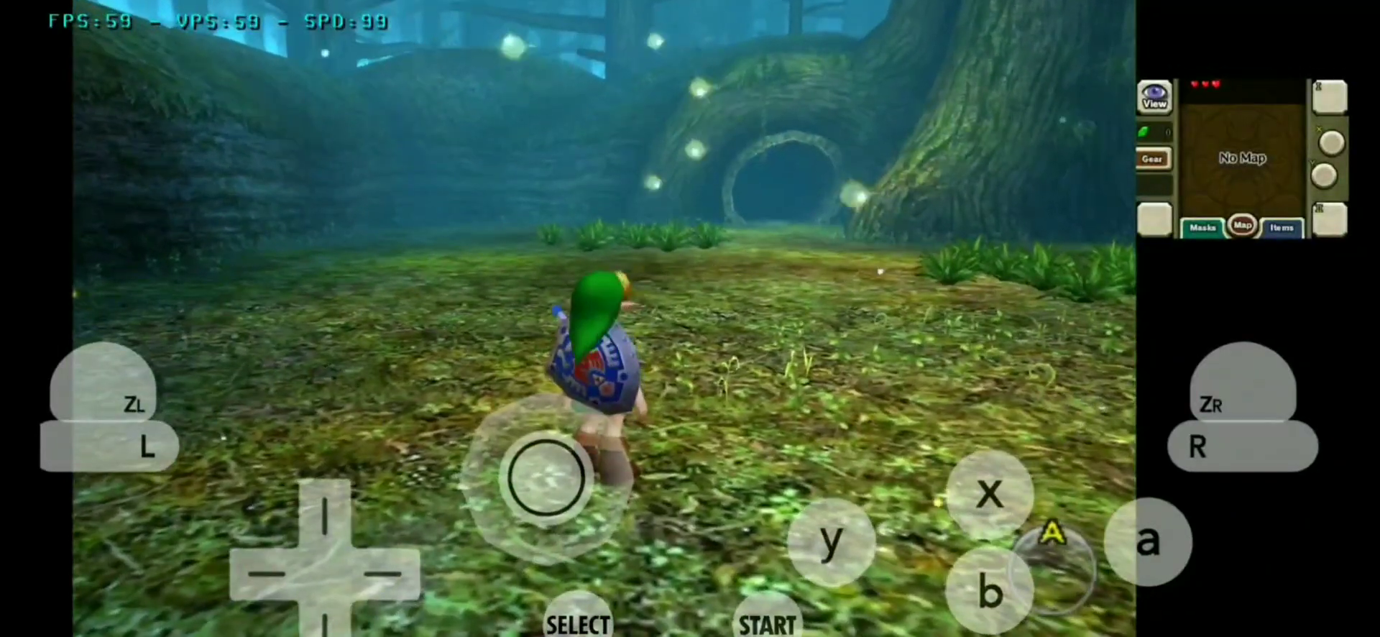
Run Link around the clearing to the tree wall, stump and great tree, then show the emulator toolbar.
mouse_move(546, 478)
mouse_down()
mouse_move(463, 394)
mouse_move(604, 436)
mouse_up()
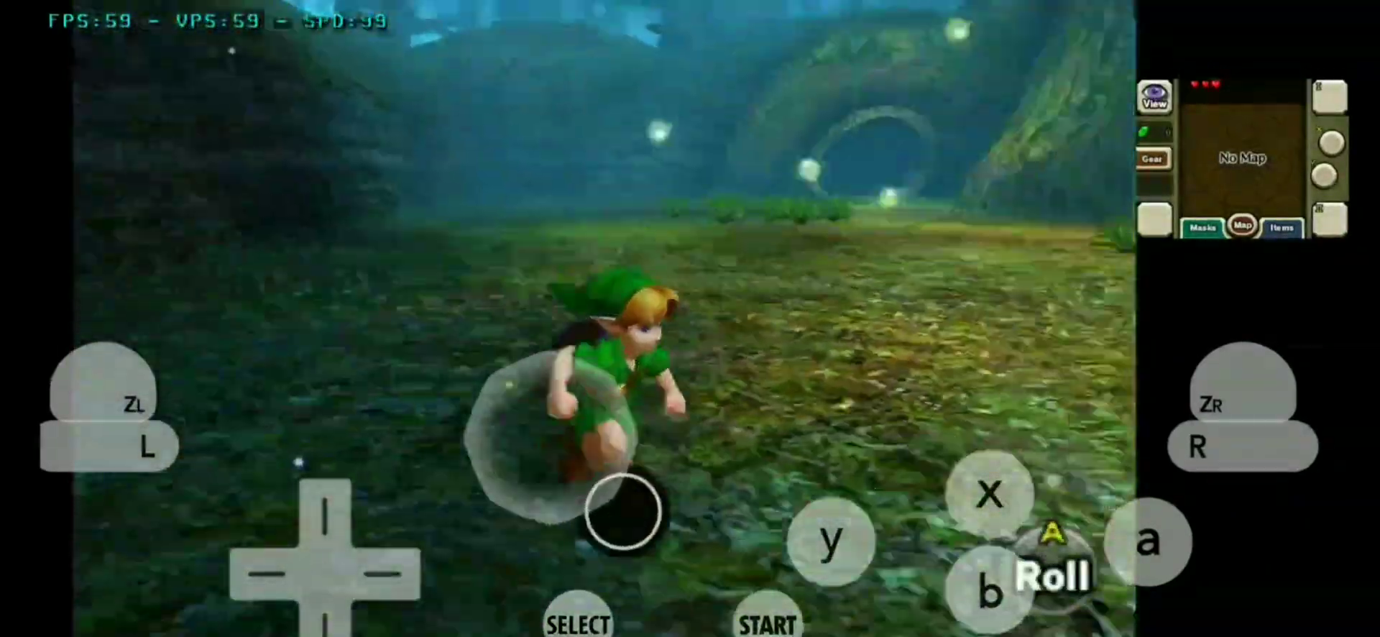
mouse_move(624, 509)
mouse_down()
mouse_move(462, 348)
mouse_move(496, 345)
mouse_move(607, 442)
mouse_up()
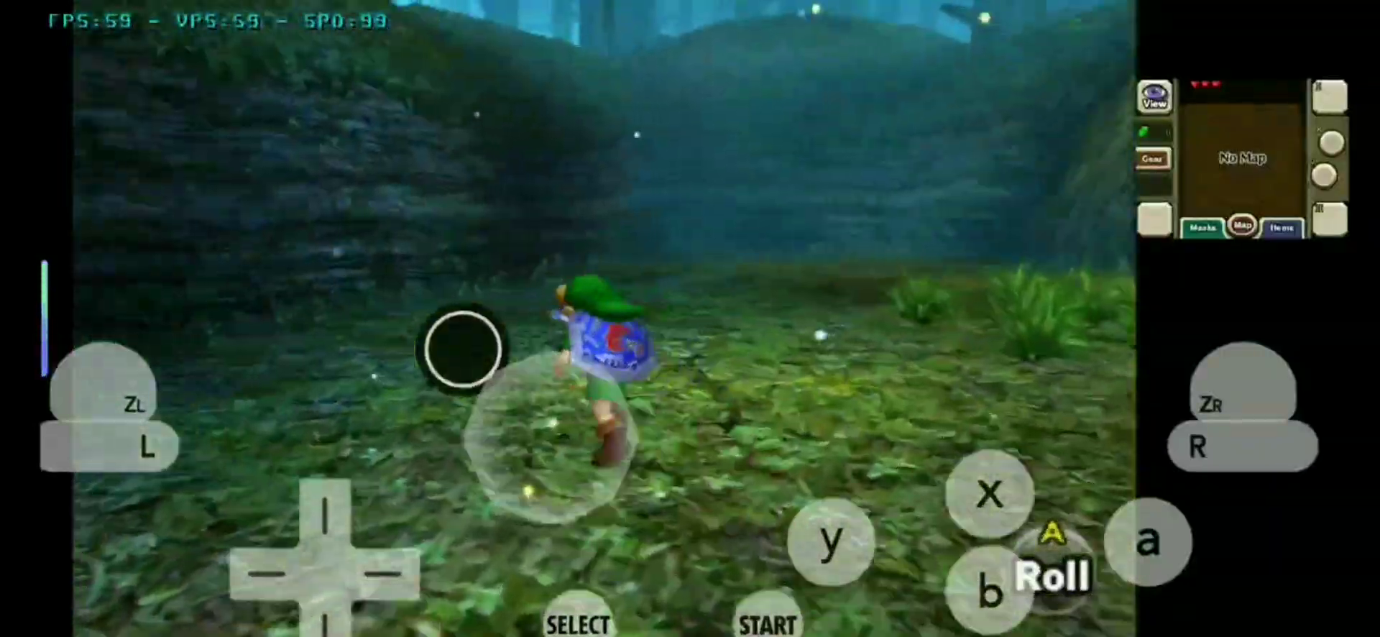
mouse_move(463, 349)
mouse_down()
mouse_move(637, 364)
mouse_move(583, 497)
mouse_up()
mouse_move(462, 524)
mouse_down()
mouse_move(462, 348)
mouse_move(616, 401)
mouse_move(524, 524)
mouse_move(573, 523)
mouse_move(558, 524)
mouse_move(561, 359)
mouse_up()
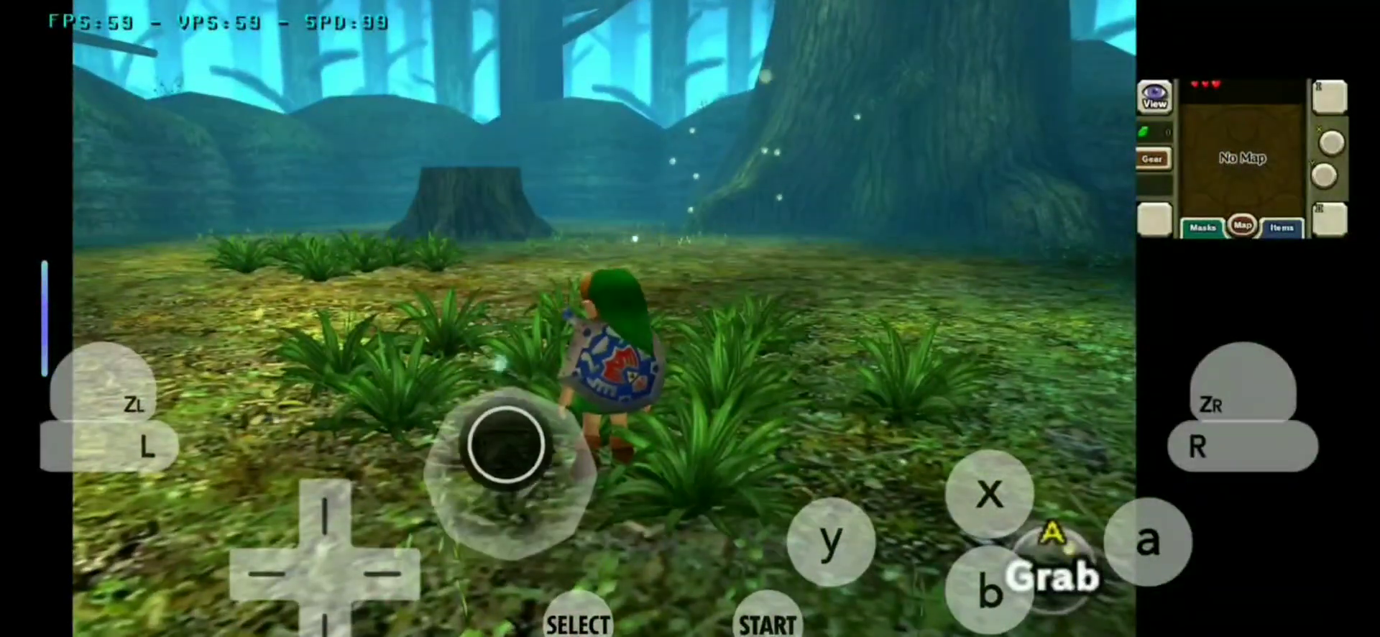
mouse_move(506, 444)
mouse_down()
mouse_move(499, 395)
mouse_move(482, 422)
mouse_up()
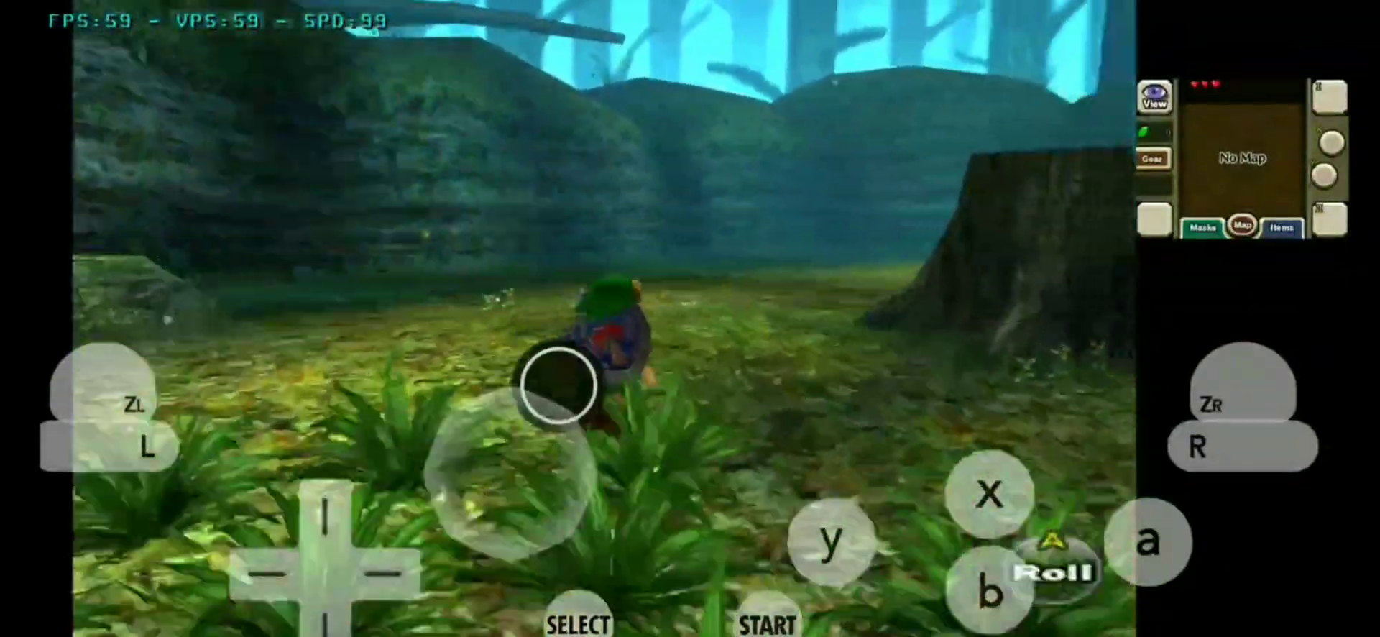
drag(558, 384, 517, 385)
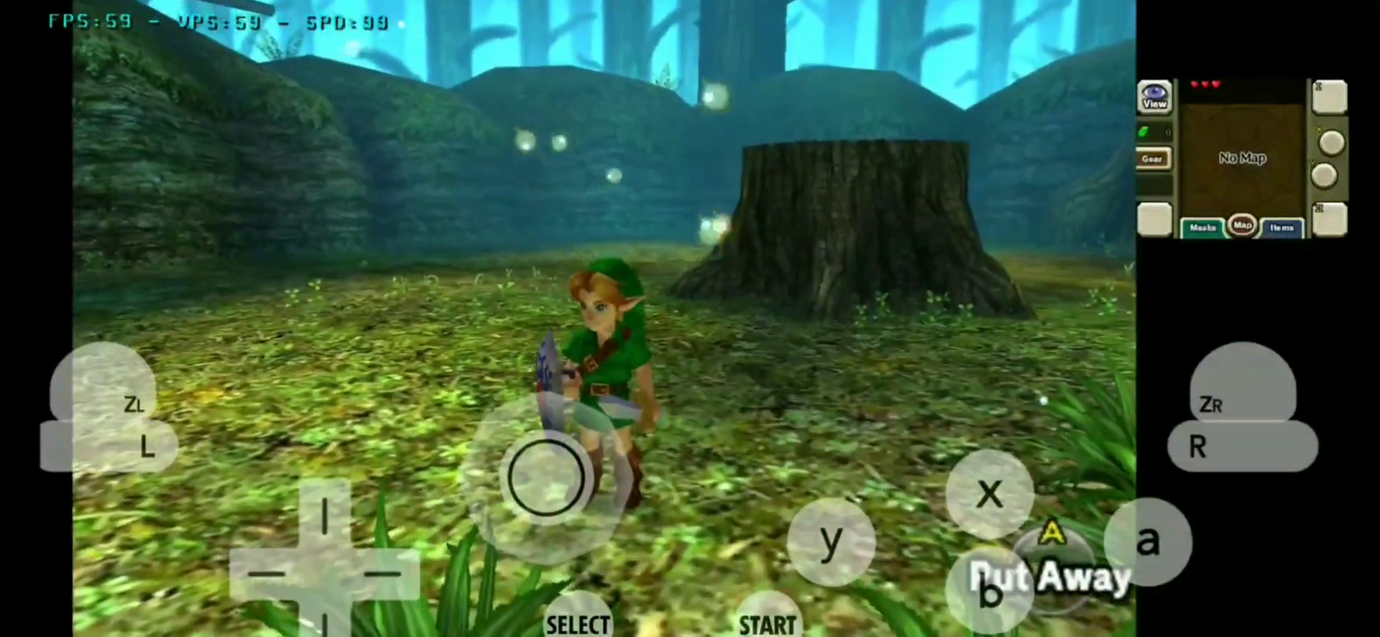
mouse_move(546, 478)
mouse_down()
mouse_move(594, 542)
mouse_move(595, 524)
mouse_move(438, 394)
mouse_move(546, 407)
mouse_up()
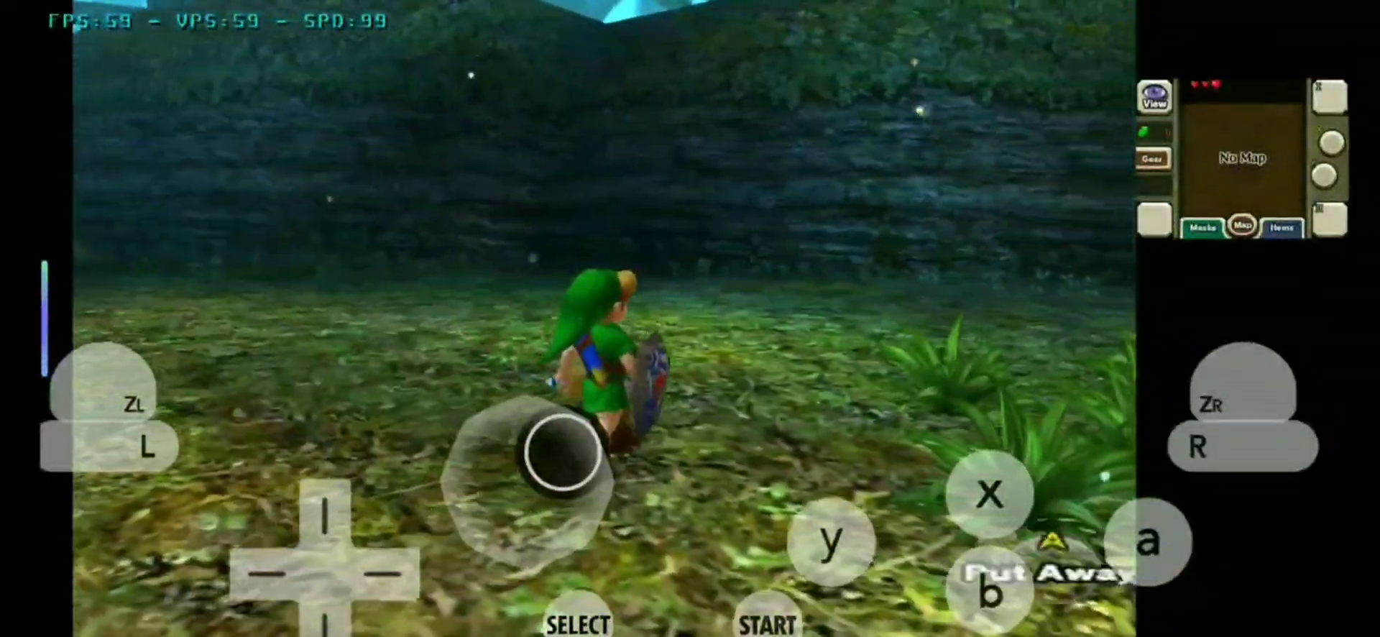
drag(563, 452, 559, 454)
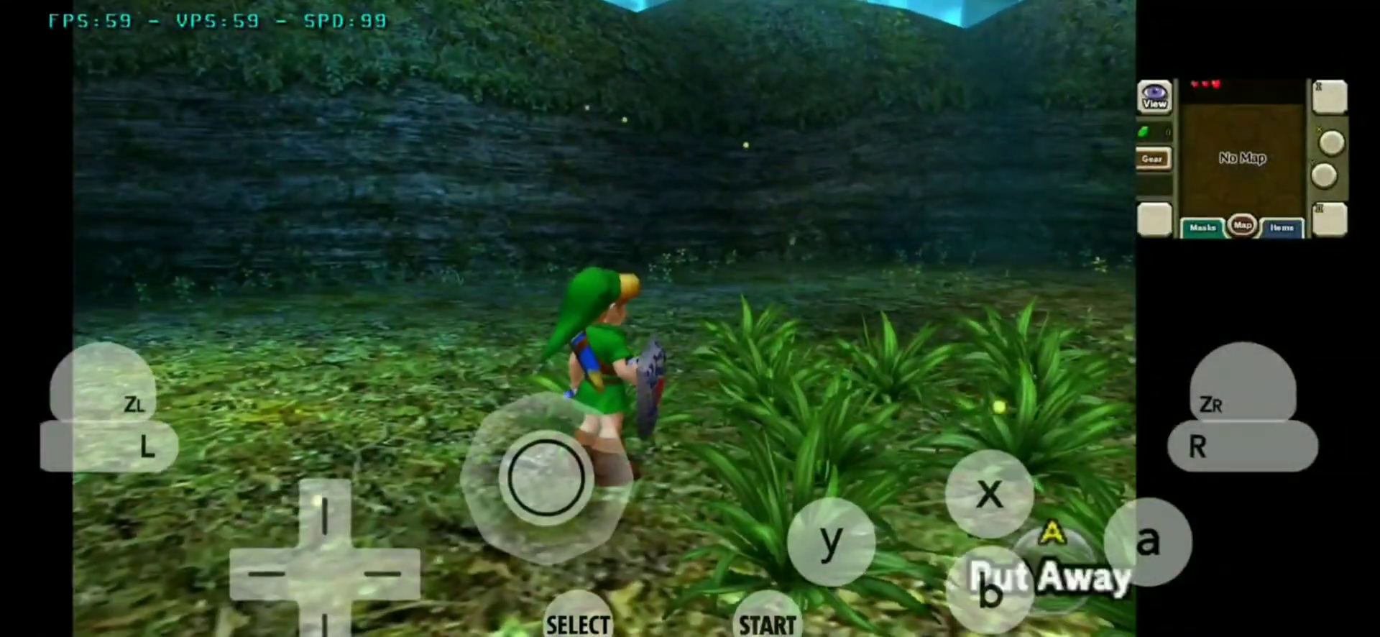
drag(690, 3, 690, 215)
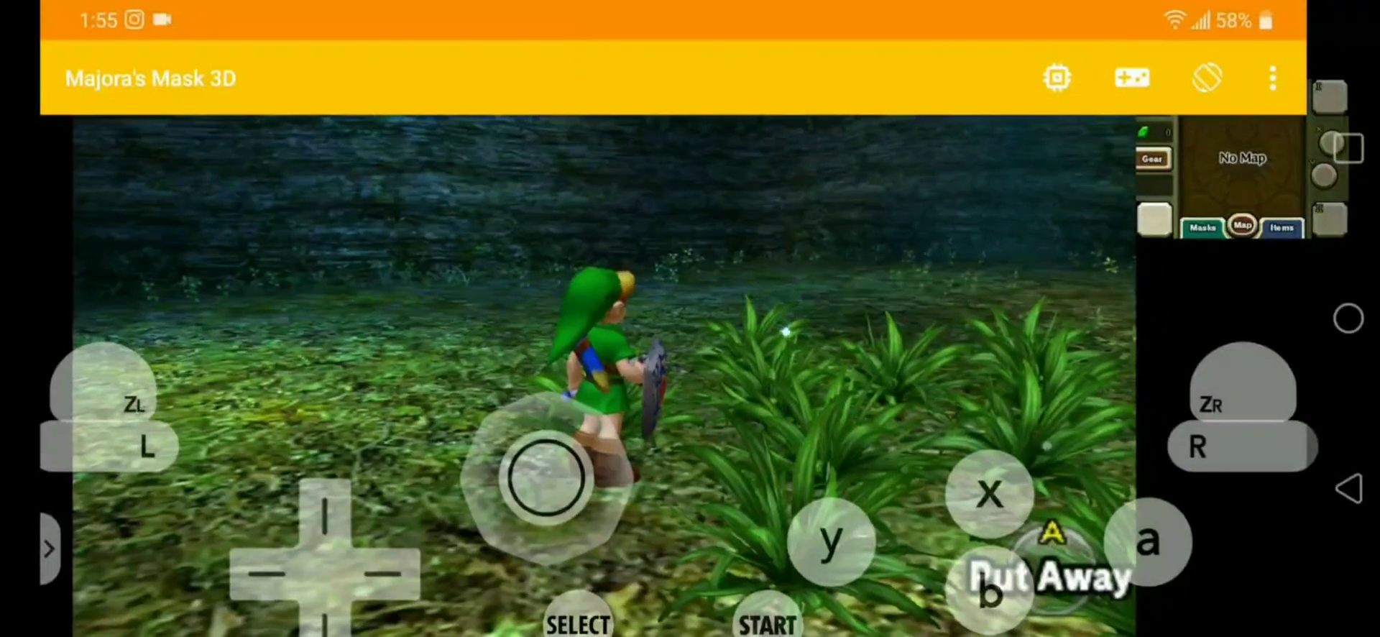